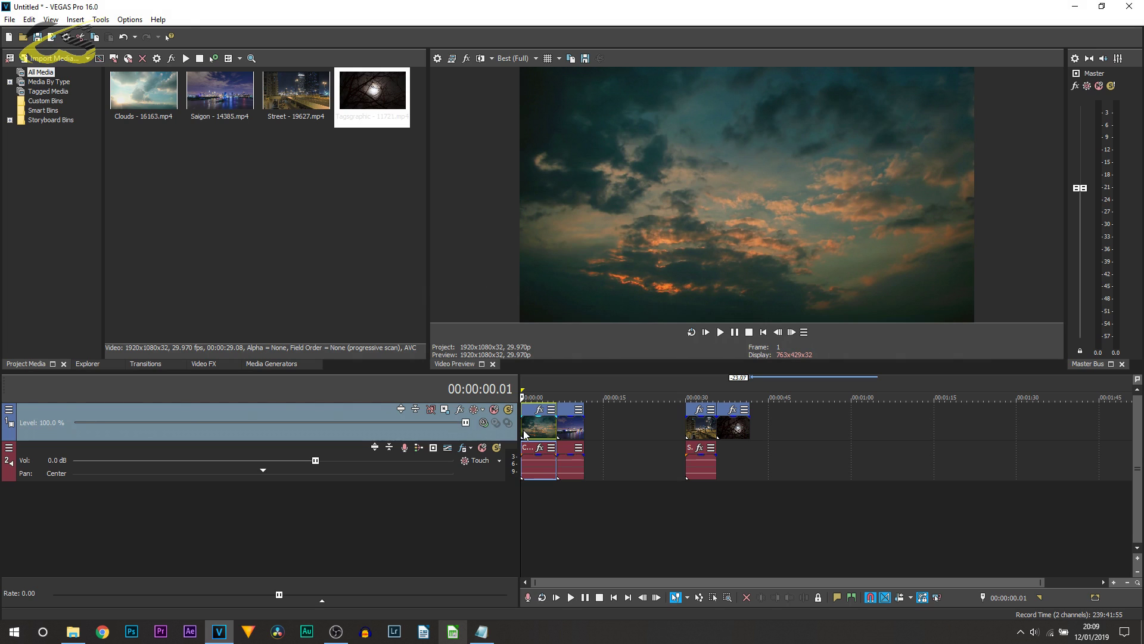
Place the playhead at the cut between the Clouds and Saigon clips at 00:00:06.17.
{"action": "left_click", "coordinate": [556, 429]}
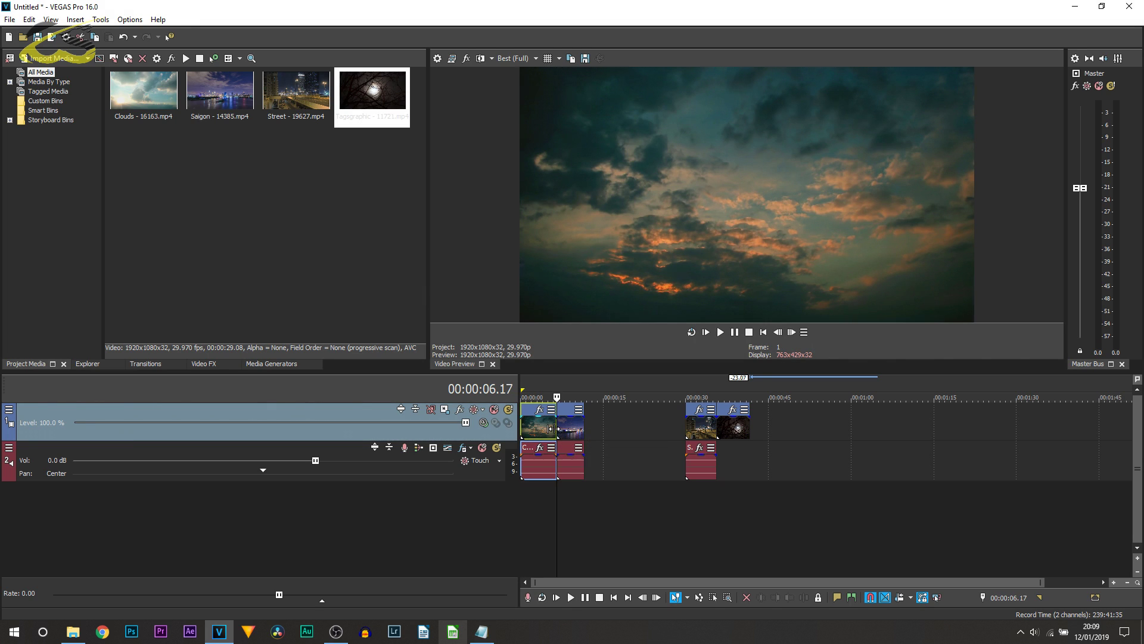
{"action": "scroll", "coordinate": [679, 499], "scroll_direction": "up", "scroll_amount": 5}
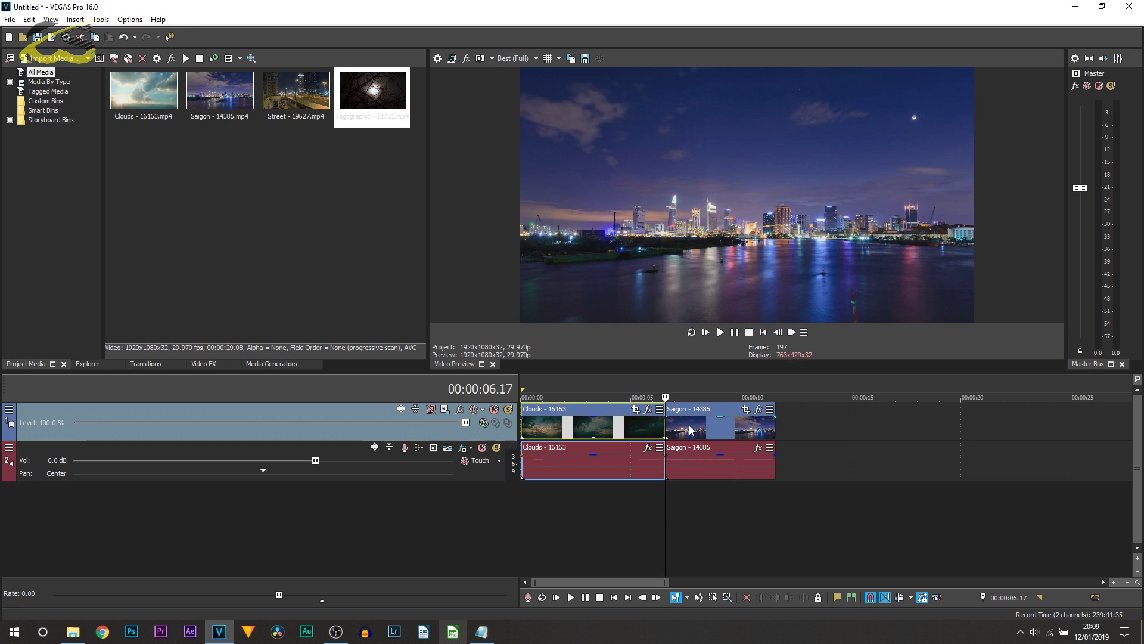
{"action": "left_click", "coordinate": [592, 427]}
{"action": "left_click", "coordinate": [679, 426]}
{"action": "left_click", "coordinate": [666, 397]}
{"action": "scroll", "coordinate": [682, 473], "scroll_direction": "up", "scroll_amount": 3}
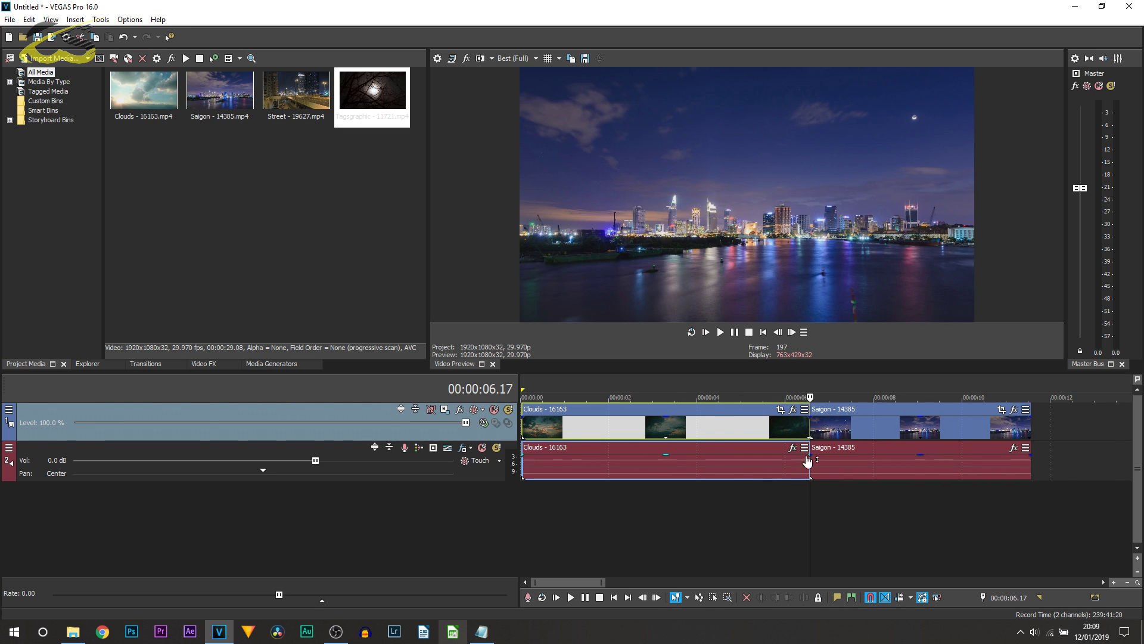
{"action": "left_click", "coordinate": [792, 420]}
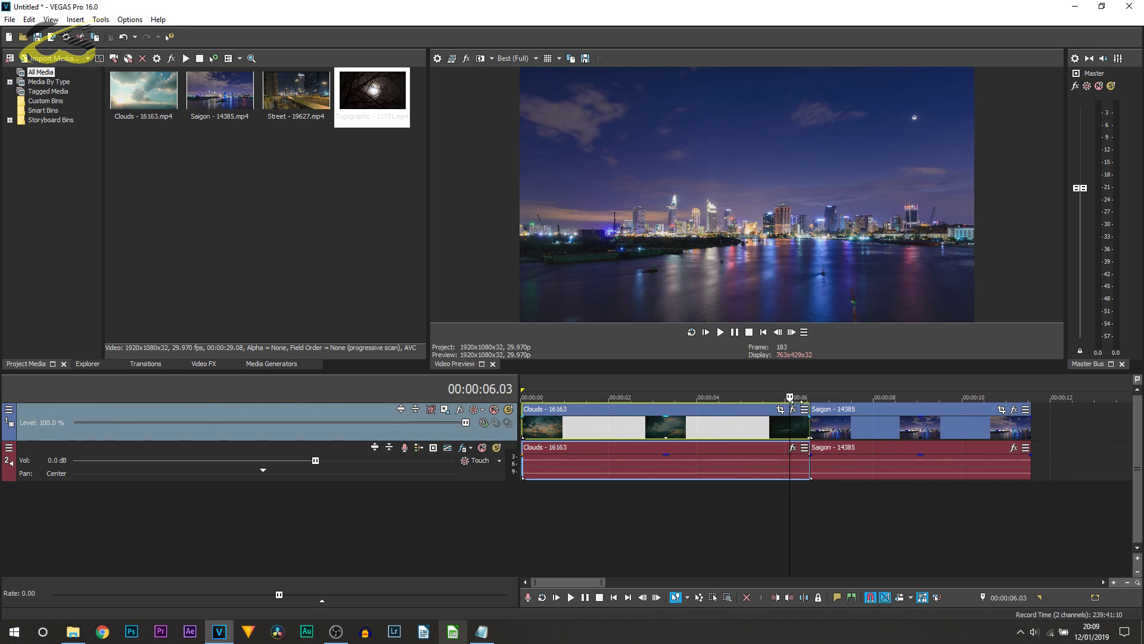
{"action": "left_click", "coordinate": [806, 428]}
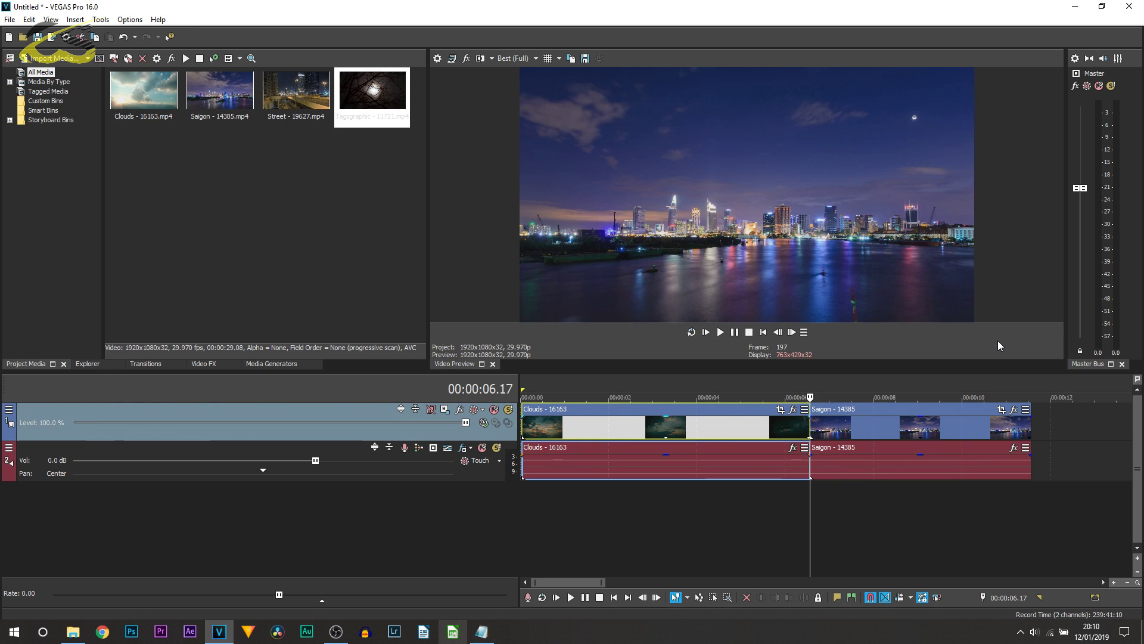
Split the Clouds clip seven frames before the cut, at 00:00:06.10.
{"action": "key", "text": "Left"}
{"action": "key", "text": "Left"}
{"action": "key", "text": "Left"}
{"action": "key", "text": "Left"}
{"action": "key", "text": "Left"}
{"action": "key", "text": "Left"}
{"action": "key", "text": "Left"}
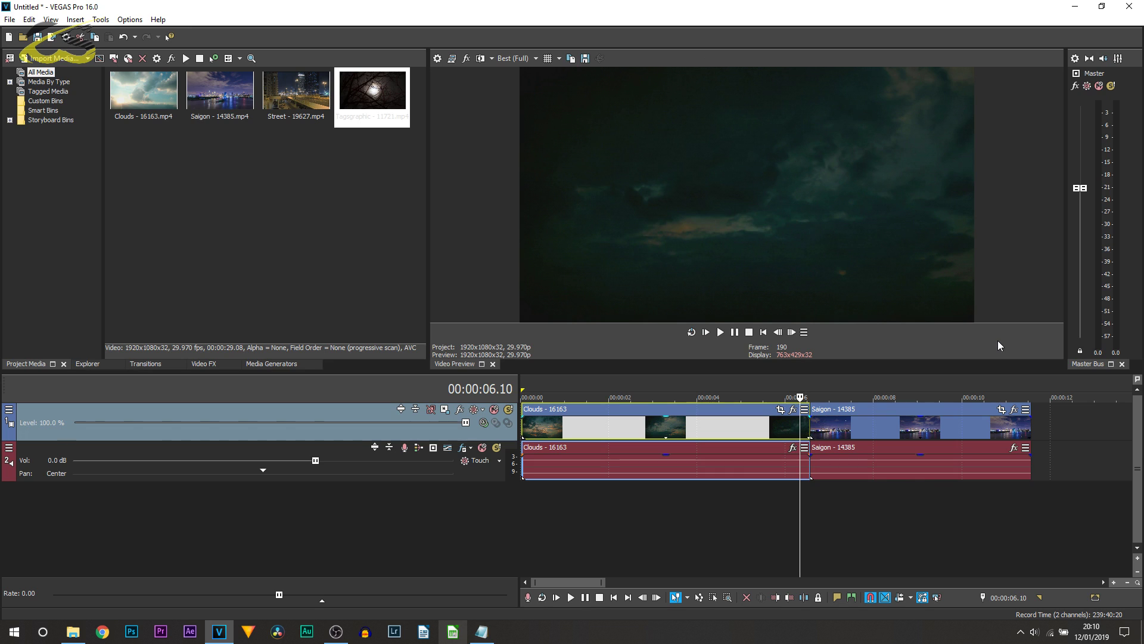
{"action": "left_click_drag", "start_coordinate": [843, 430], "coordinate": [801, 454]}
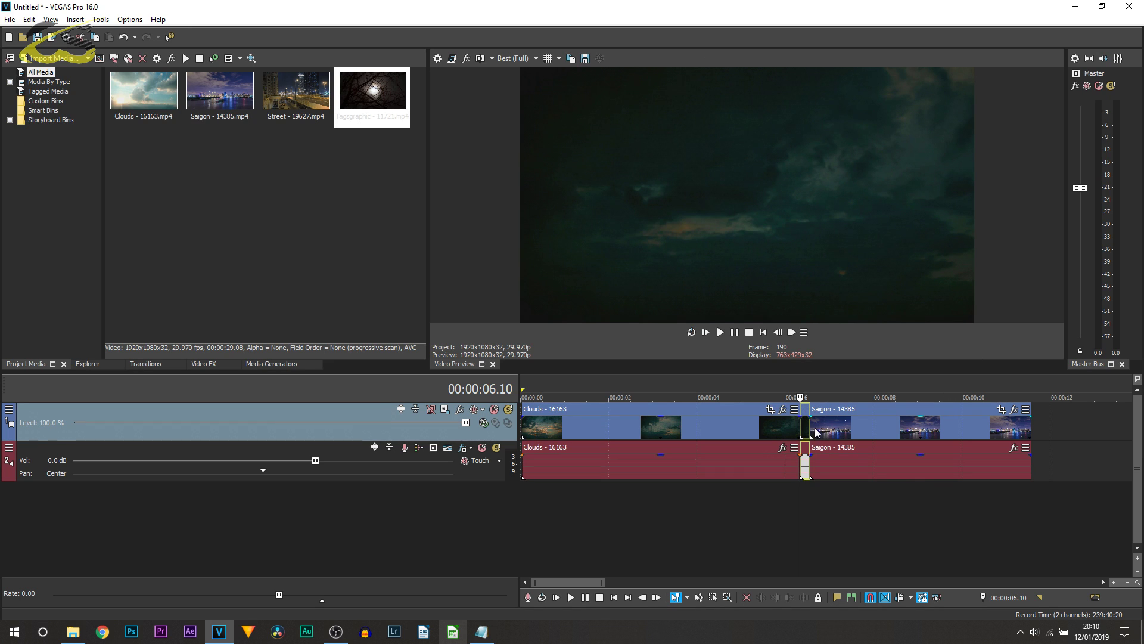
{"action": "left_click", "coordinate": [794, 428]}
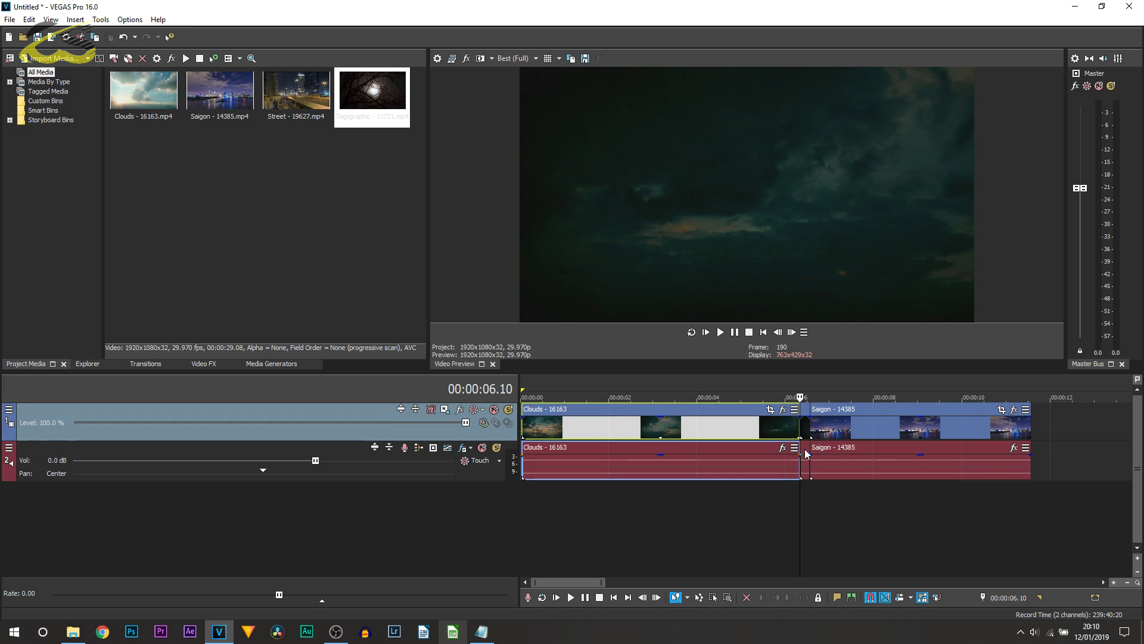
Split the Saigon clip seven frames after the cut, at 00:00:06.24.
{"action": "left_click", "coordinate": [811, 429]}
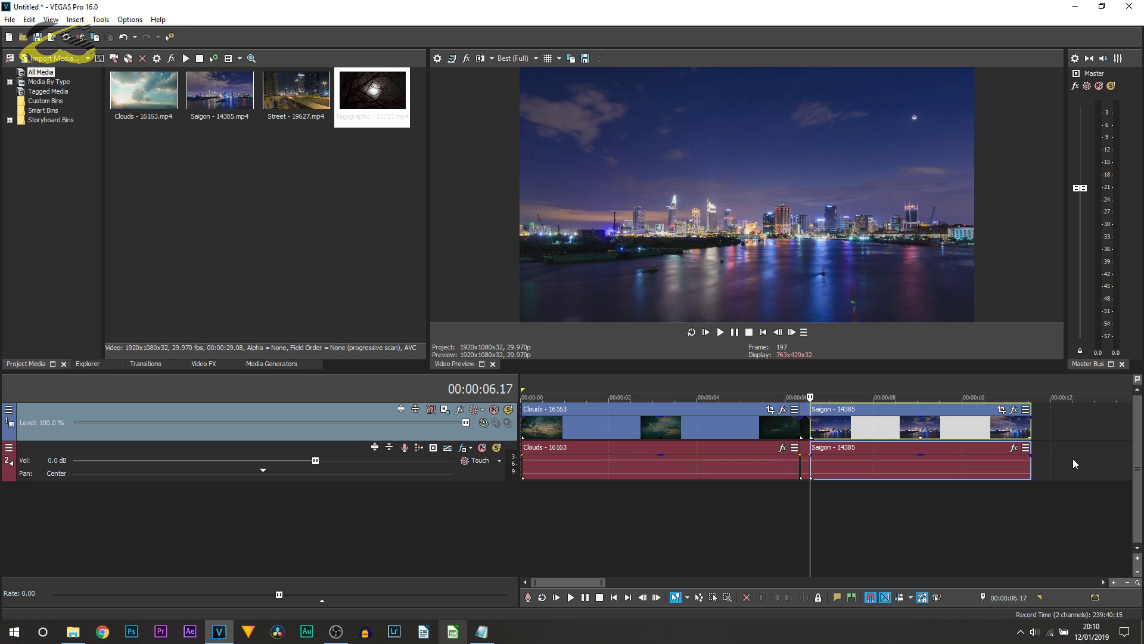
{"action": "key", "text": "Right"}
{"action": "key", "text": "Right"}
{"action": "key", "text": "Right"}
{"action": "key", "text": "Right"}
{"action": "key", "text": "Right"}
{"action": "key", "text": "Right"}
{"action": "key", "text": "Right"}
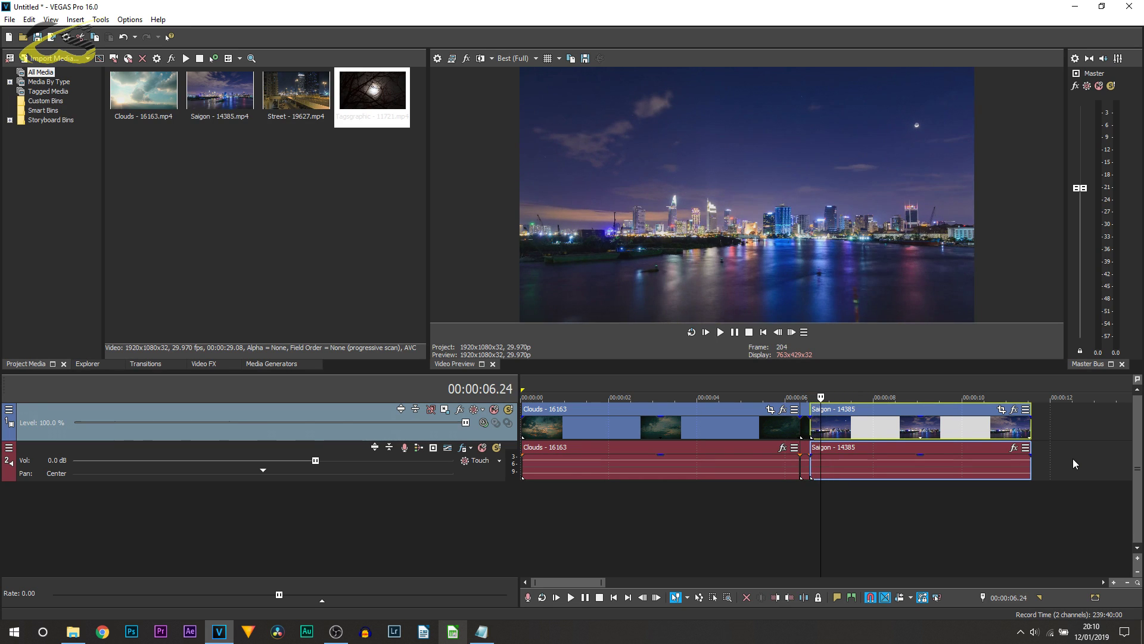
{"action": "key", "text": "s"}
{"action": "key", "text": "Up"}
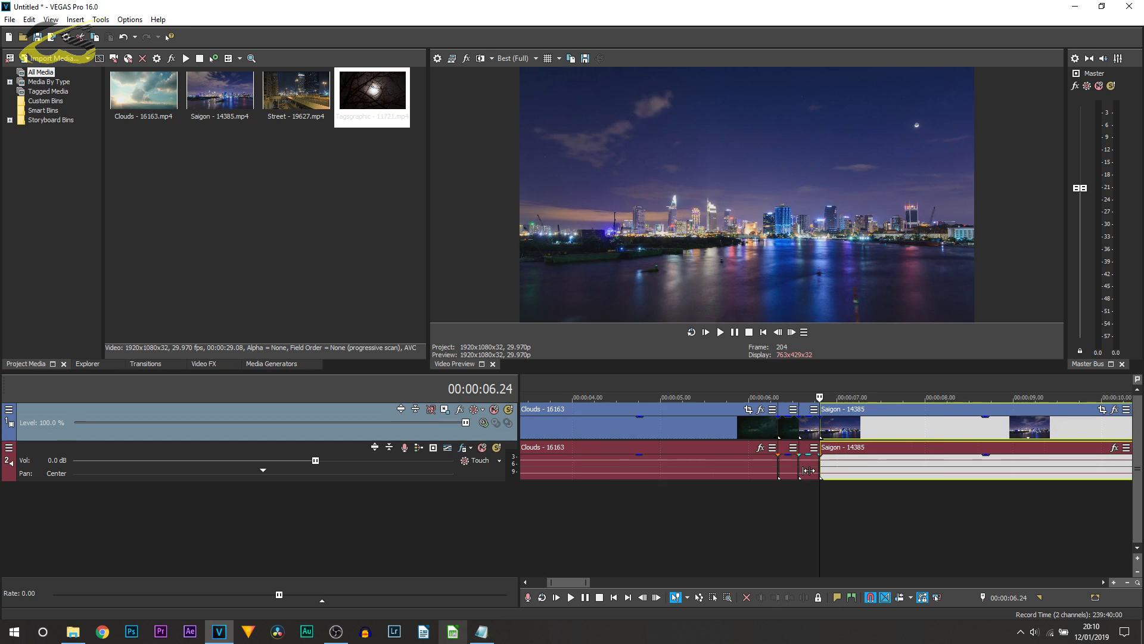
In Pan/Crop for the short Clouds segment, lock the aspect ratio and shrink the frame at 00:00:00.07 to about 26.7 × 15.0 around its center.
{"action": "left_click", "coordinate": [785, 425]}
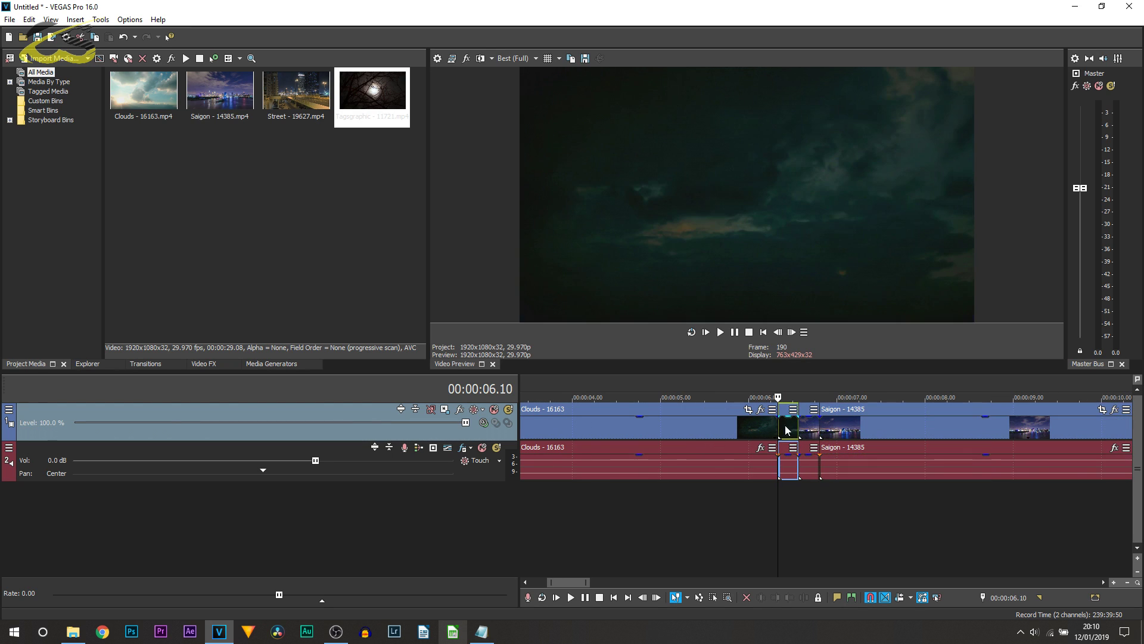
{"action": "key", "text": "space"}
{"action": "key", "text": "space"}
{"action": "key", "text": "Up"}
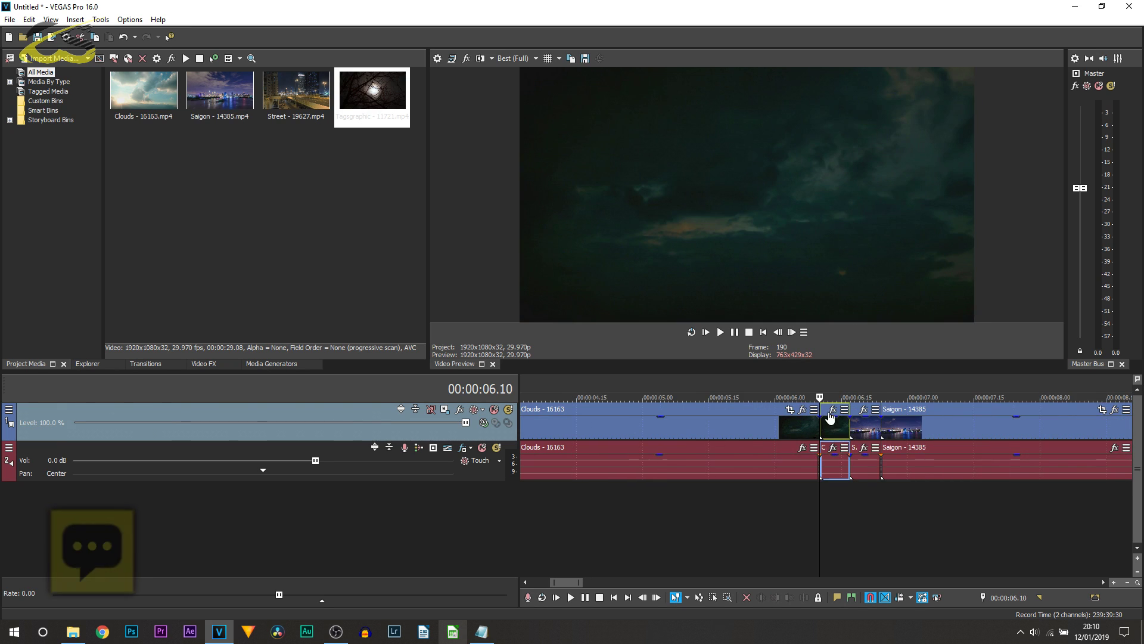
{"action": "key", "text": "Up"}
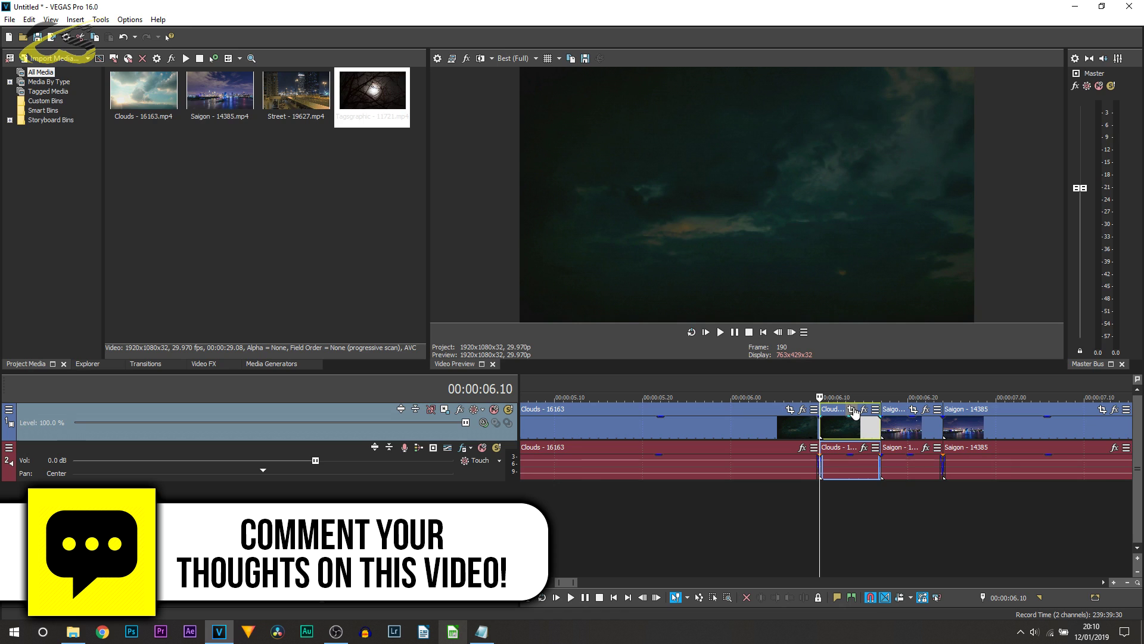
{"action": "left_click", "coordinate": [853, 410]}
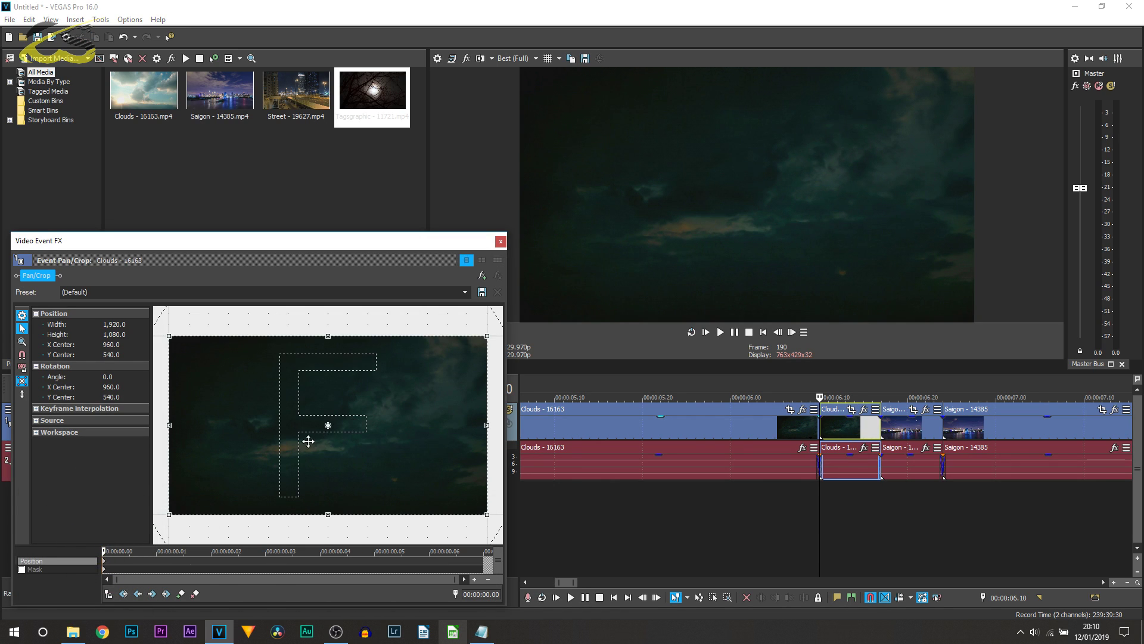
{"action": "left_click_drag", "start_coordinate": [236, 560], "coordinate": [501, 557]}
{"action": "left_click", "coordinate": [489, 576]}
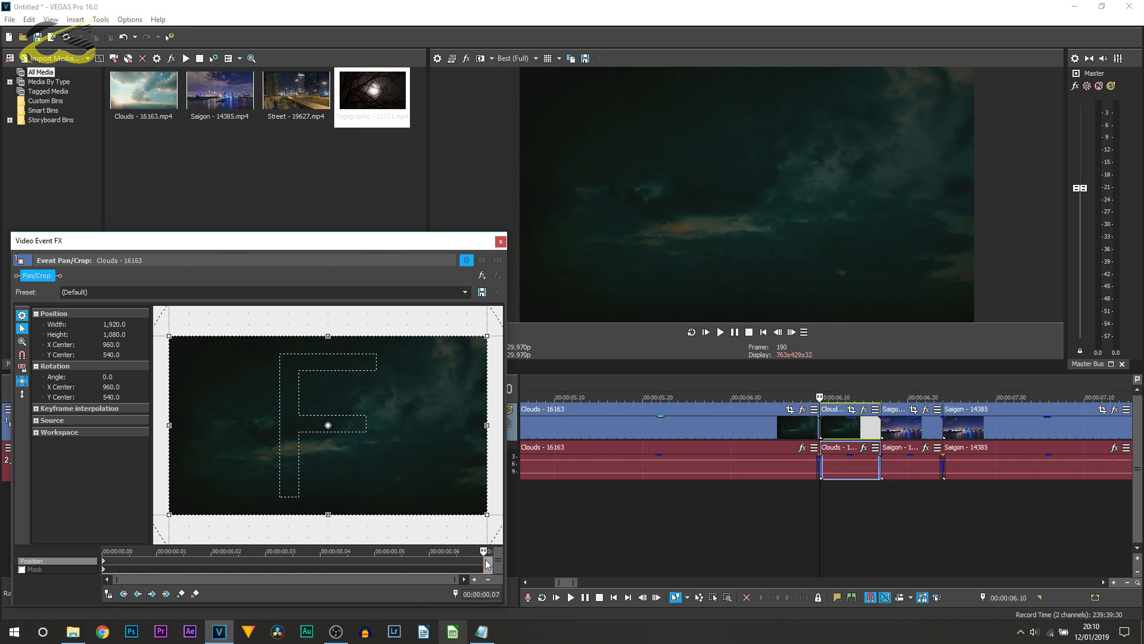
{"action": "left_click", "coordinate": [21, 382]}
{"action": "left_click_drag", "start_coordinate": [485, 516], "coordinate": [328, 426]}
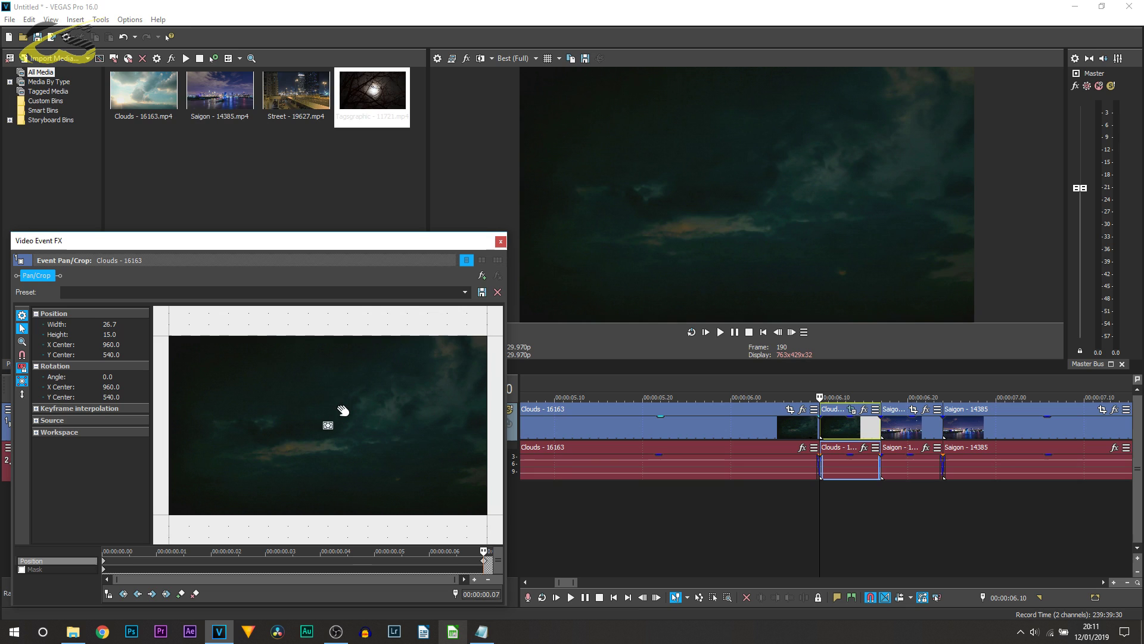
{"action": "left_click", "coordinate": [501, 242]}
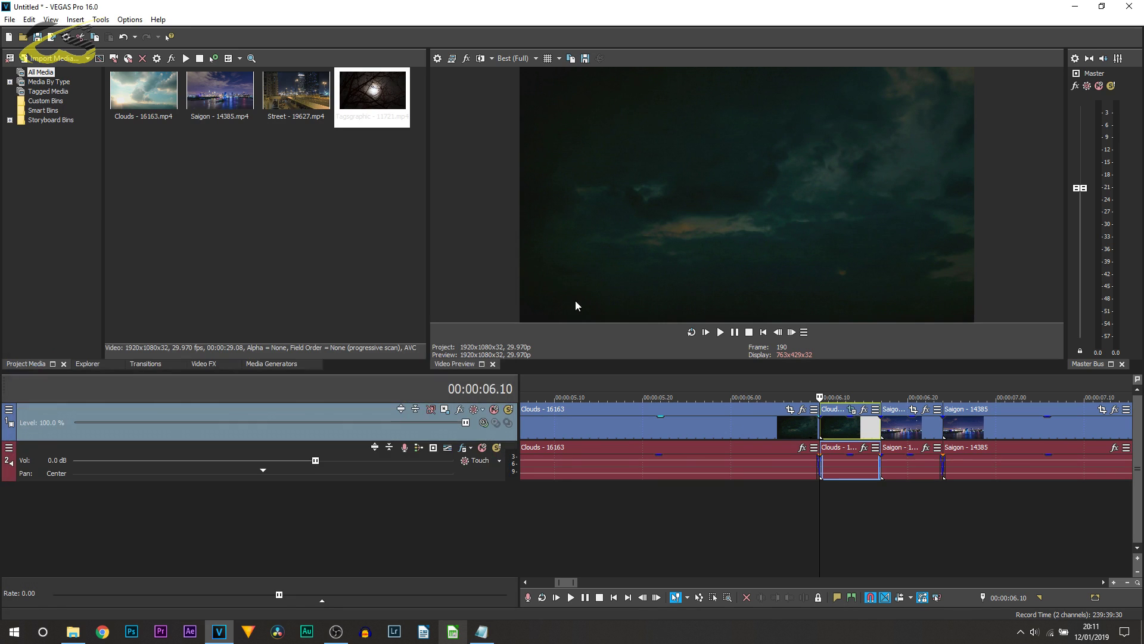
In Pan/Crop for the short Saigon segment, shrink the frame at 00:00:00.07 to about 1,566 × 881 around its center.
{"action": "left_click", "coordinate": [888, 430]}
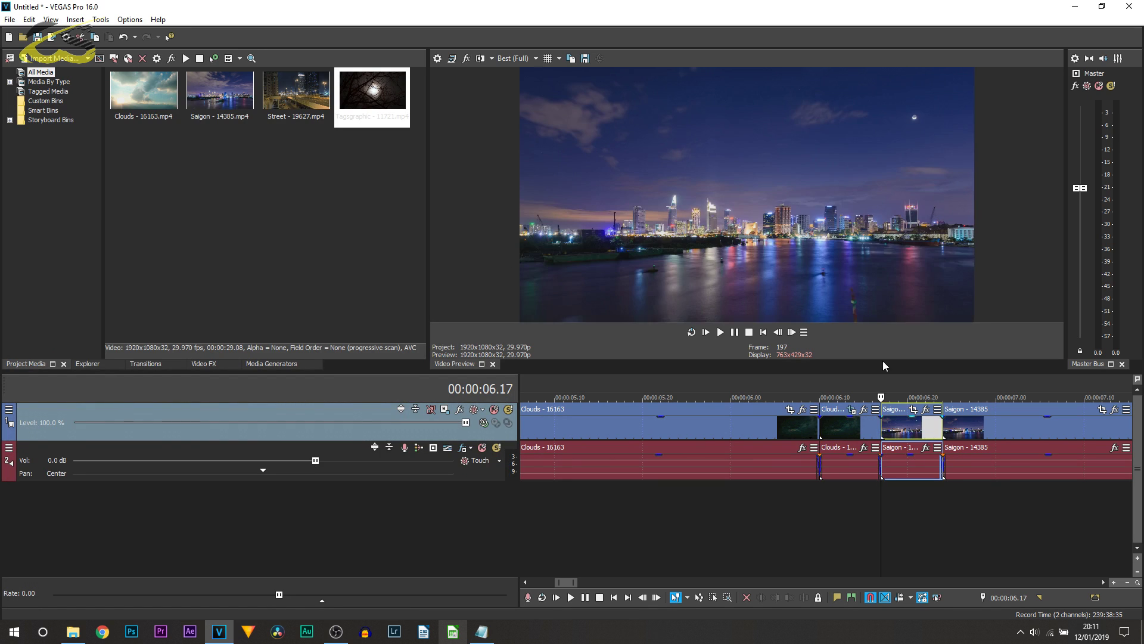
{"action": "left_click", "coordinate": [913, 410]}
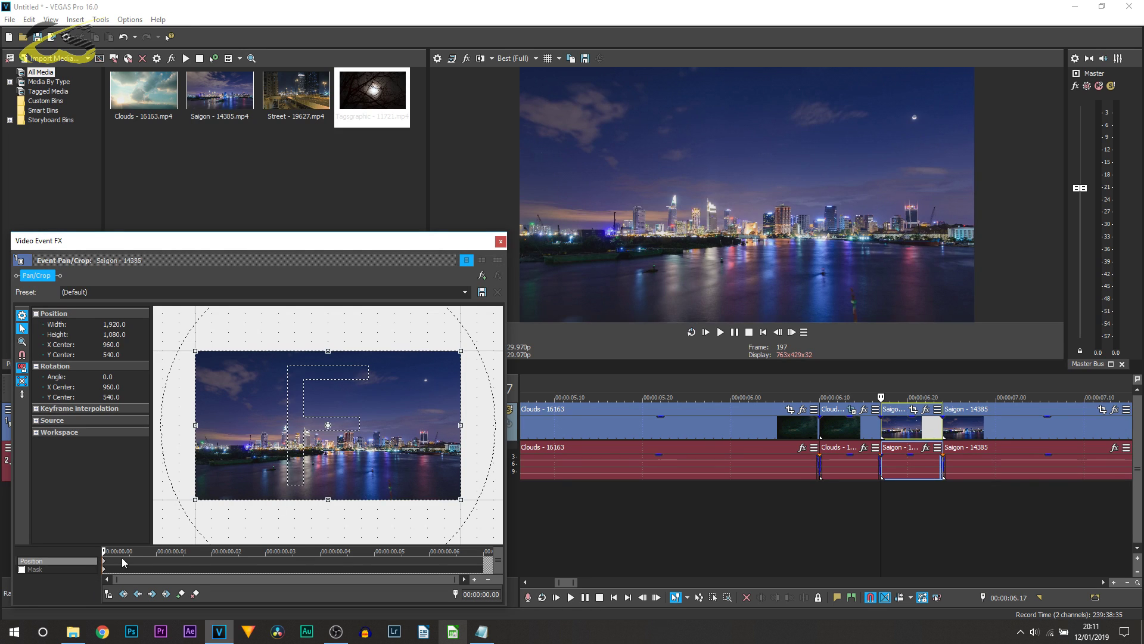
{"action": "left_click_drag", "start_coordinate": [136, 566], "coordinate": [483, 565]}
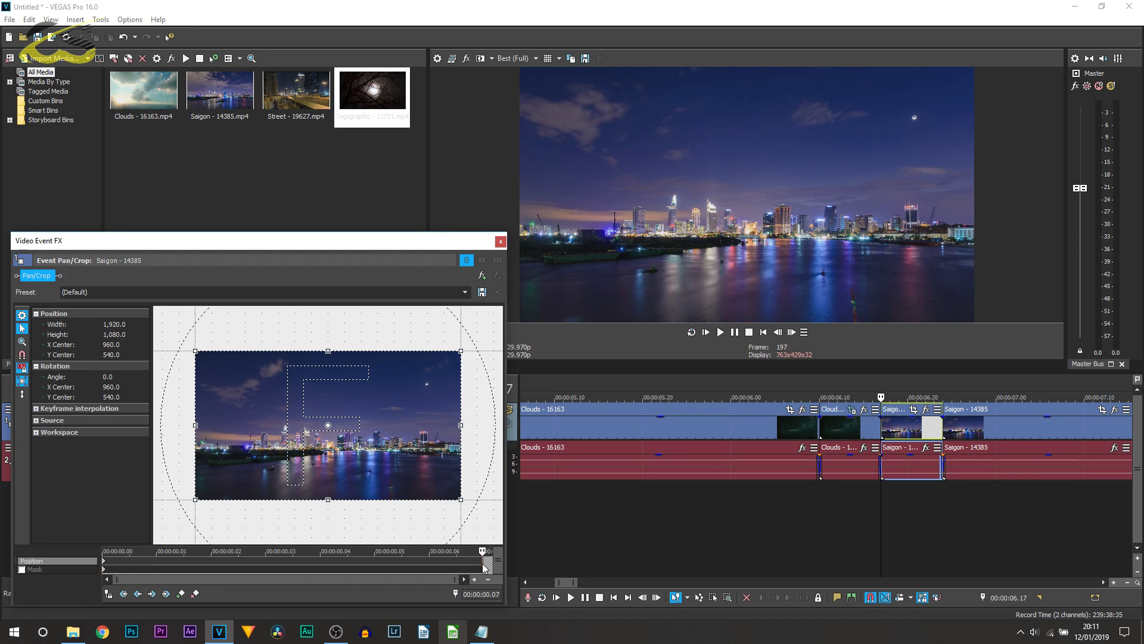
{"action": "left_click_drag", "start_coordinate": [460, 497], "coordinate": [437, 487]}
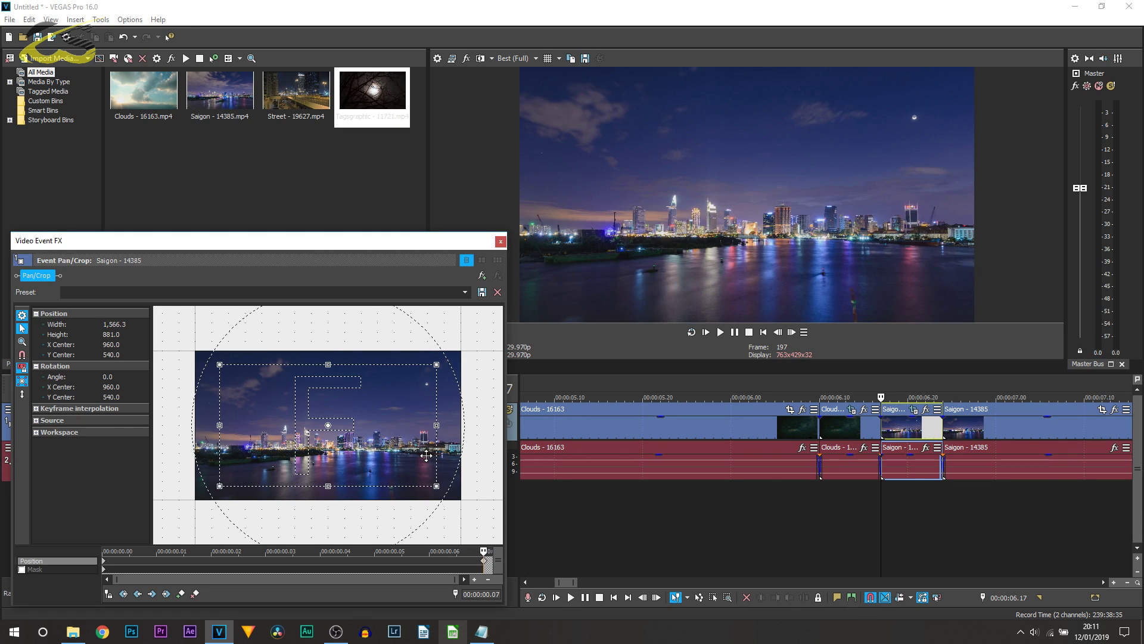
Copy the short Saigon segment's end keyframe and paste it onto the first Pan/Crop keyframe of the remaining Saigon clip.
{"action": "right_click", "coordinate": [484, 564]}
{"action": "left_click", "coordinate": [507, 441]}
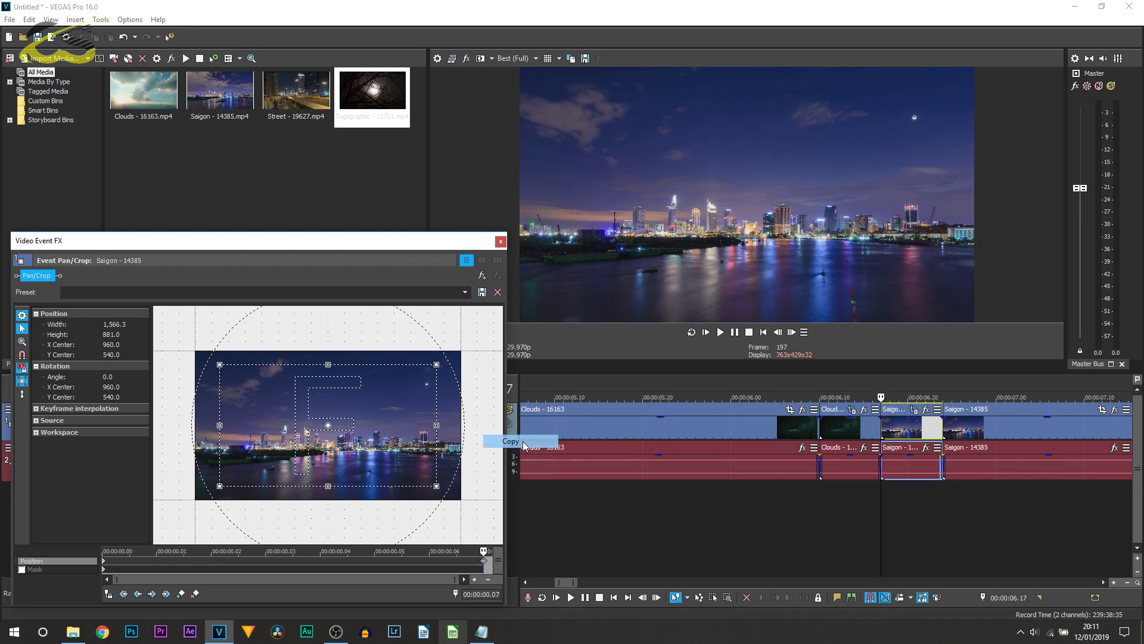
{"action": "left_click", "coordinate": [501, 242]}
{"action": "scroll", "coordinate": [819, 469], "scroll_direction": "down", "scroll_amount": 2}
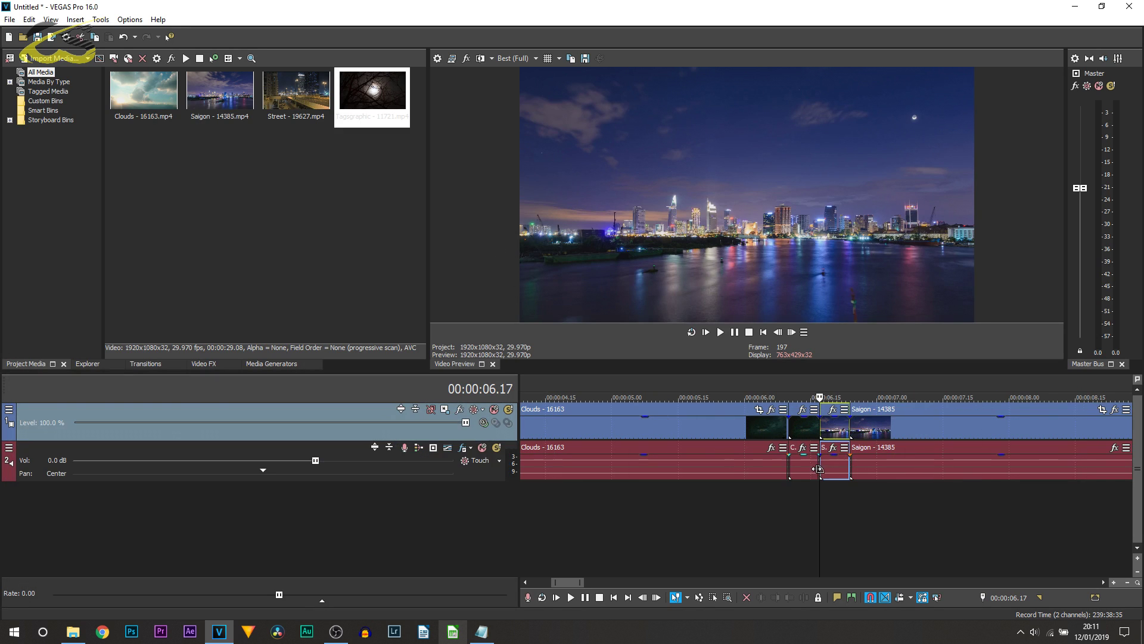
{"action": "left_click", "coordinate": [859, 435]}
{"action": "scroll", "coordinate": [876, 441], "scroll_direction": "down", "scroll_amount": 5}
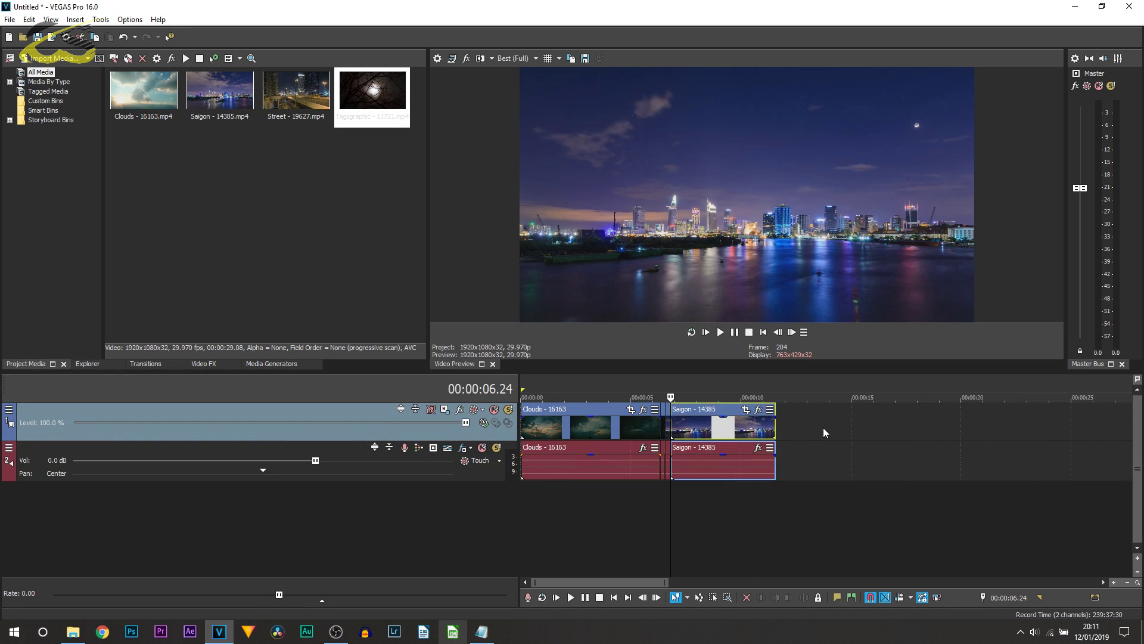
{"action": "scroll", "coordinate": [824, 432], "scroll_direction": "up", "scroll_amount": 3}
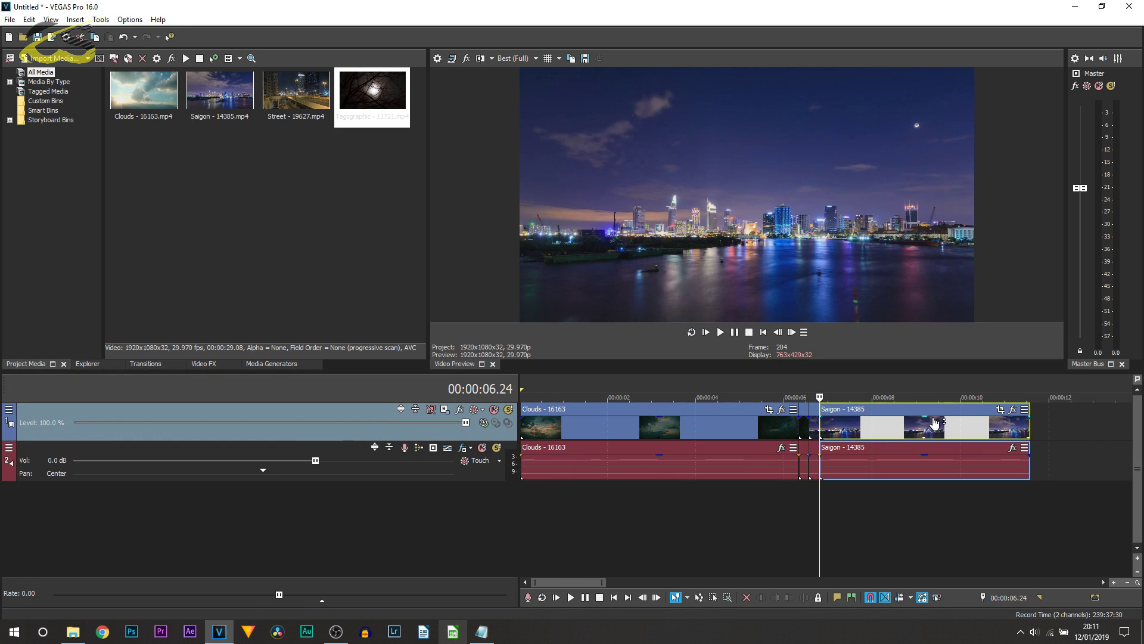
{"action": "left_click", "coordinate": [1001, 410]}
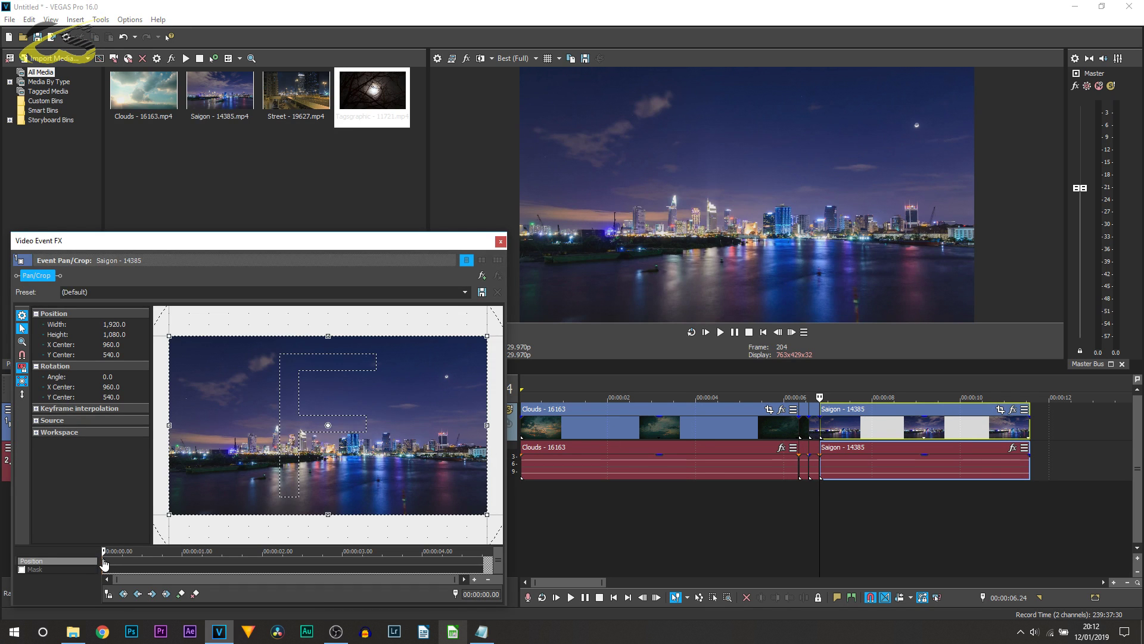
{"action": "right_click", "coordinate": [106, 566]}
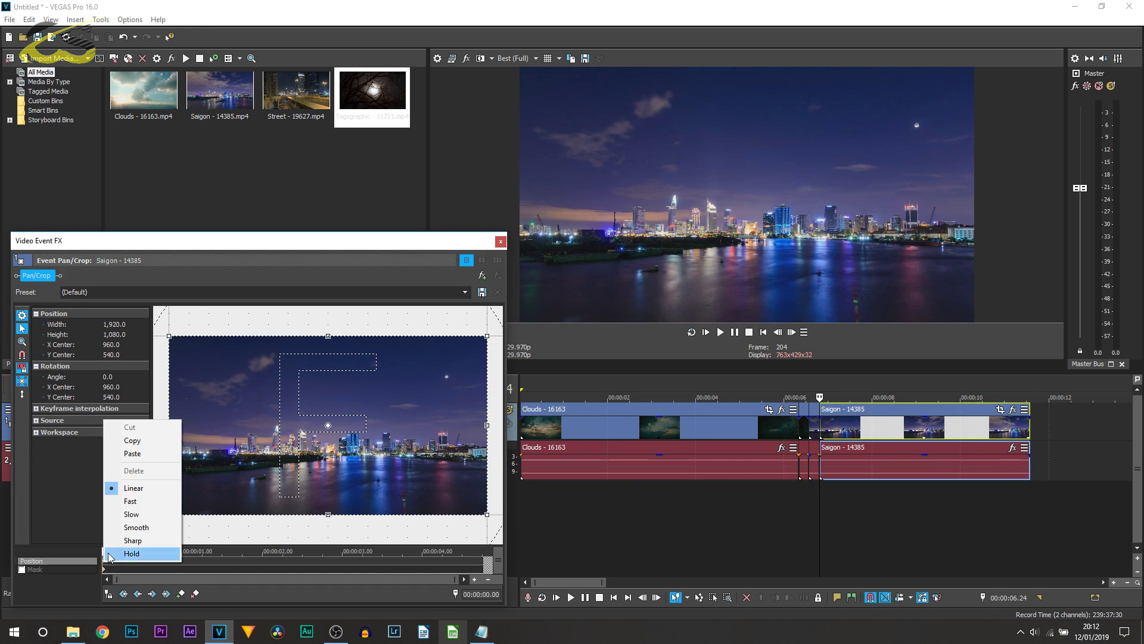
{"action": "left_click", "coordinate": [163, 454]}
{"action": "left_click", "coordinate": [501, 241]}
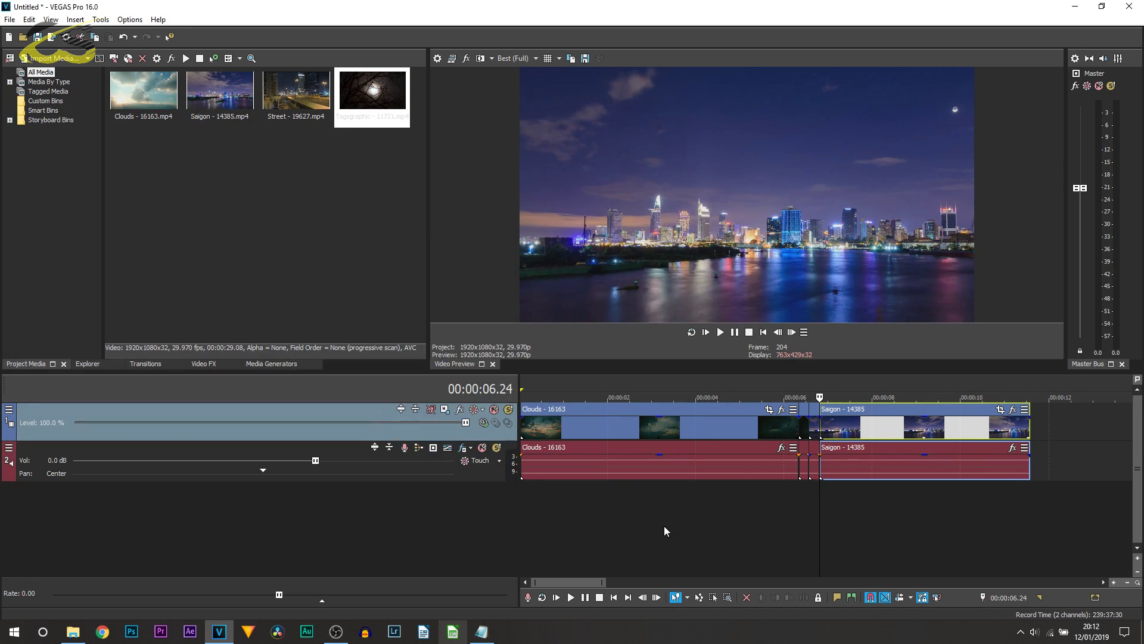
Move the playhead back to about 3 seconds and set the video preview quality to Preview (Auto).
{"action": "left_click", "coordinate": [664, 527]}
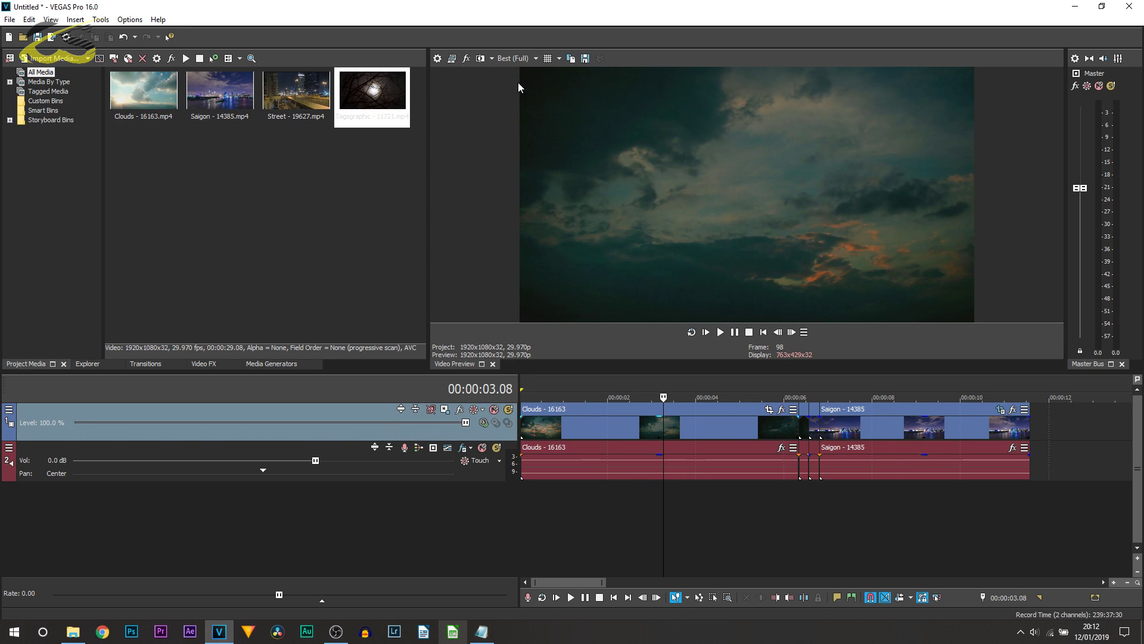
{"action": "left_click", "coordinate": [516, 58]}
{"action": "mouse_move", "coordinate": [546, 85]}
{"action": "left_click", "coordinate": [590, 83]}
Play back the zoom transition between the Clouds and Saigon clips several times to review it.
{"action": "key", "text": "space"}
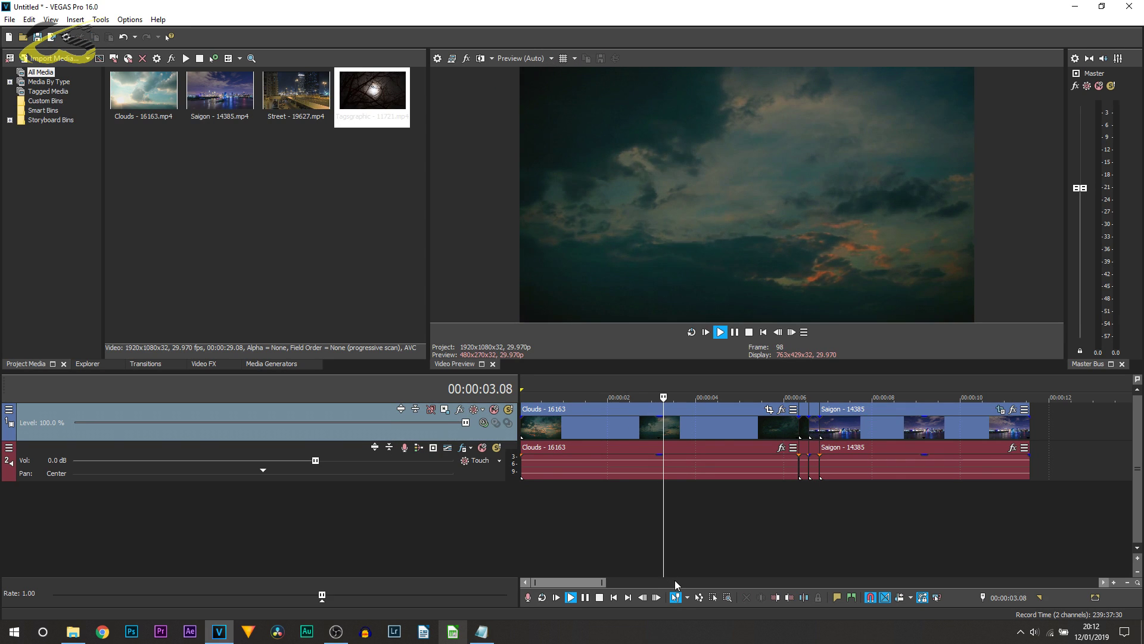
{"action": "scroll", "coordinate": [888, 555], "scroll_direction": "down", "scroll_amount": 3}
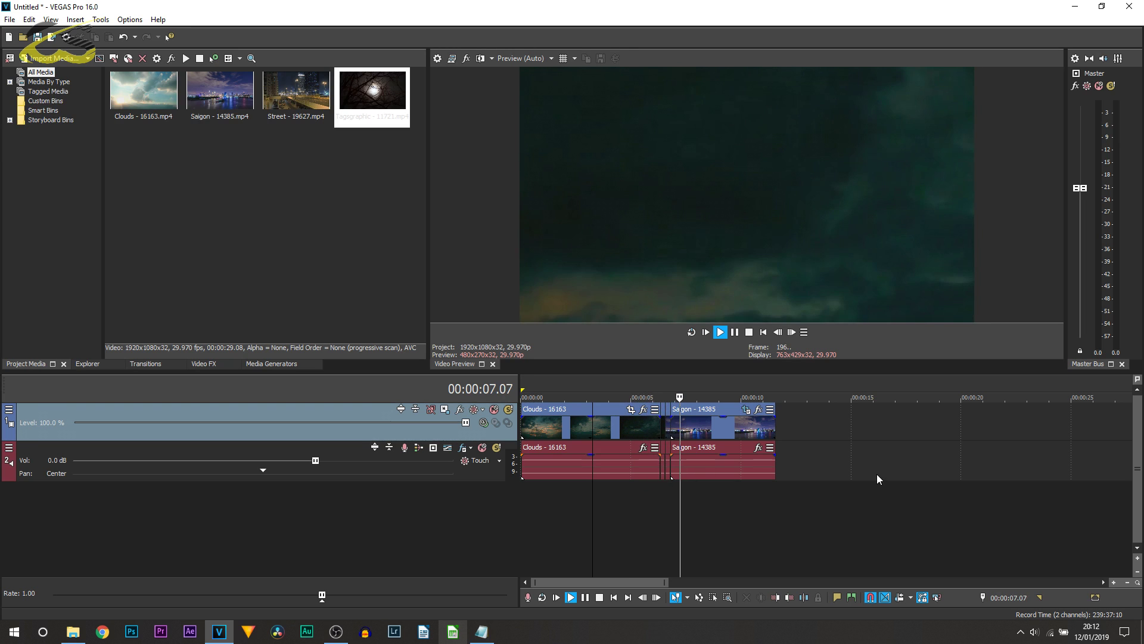
{"action": "key", "text": "space"}
{"action": "key", "text": "space"}
{"action": "left_click", "coordinate": [648, 389]}
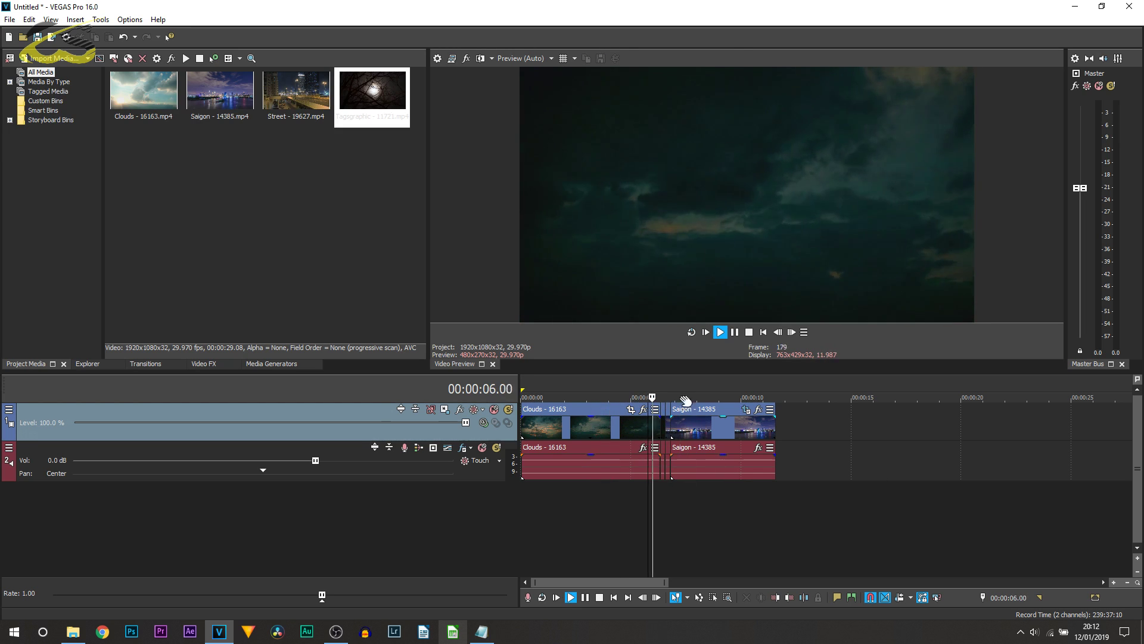
{"action": "key", "text": "space"}
{"action": "key", "text": "space"}
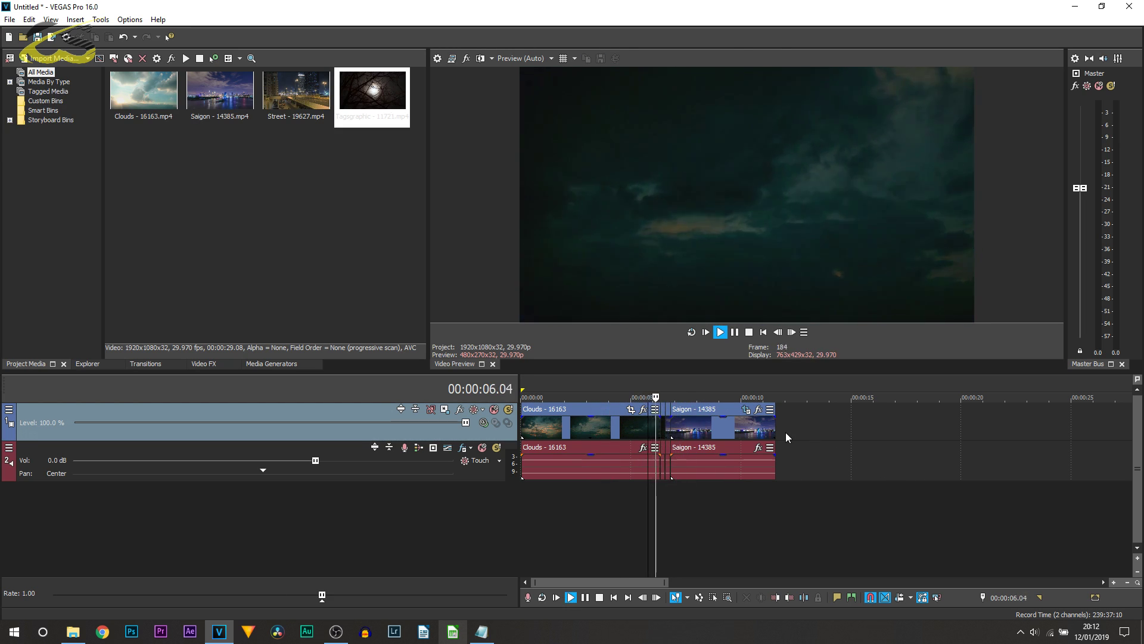
{"action": "key", "text": "space"}
{"action": "key", "text": "space"}
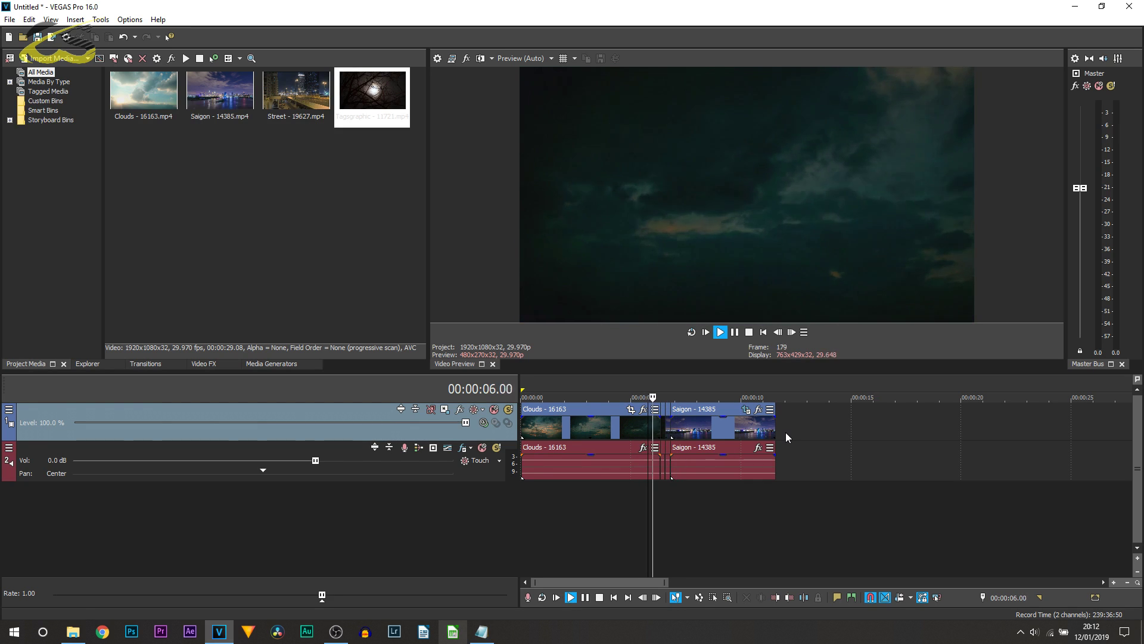
Replay the Clouds-to-Saigon zoom from just before the cut to check its motion once more.
{"action": "key", "text": "space"}
{"action": "key", "text": "space"}
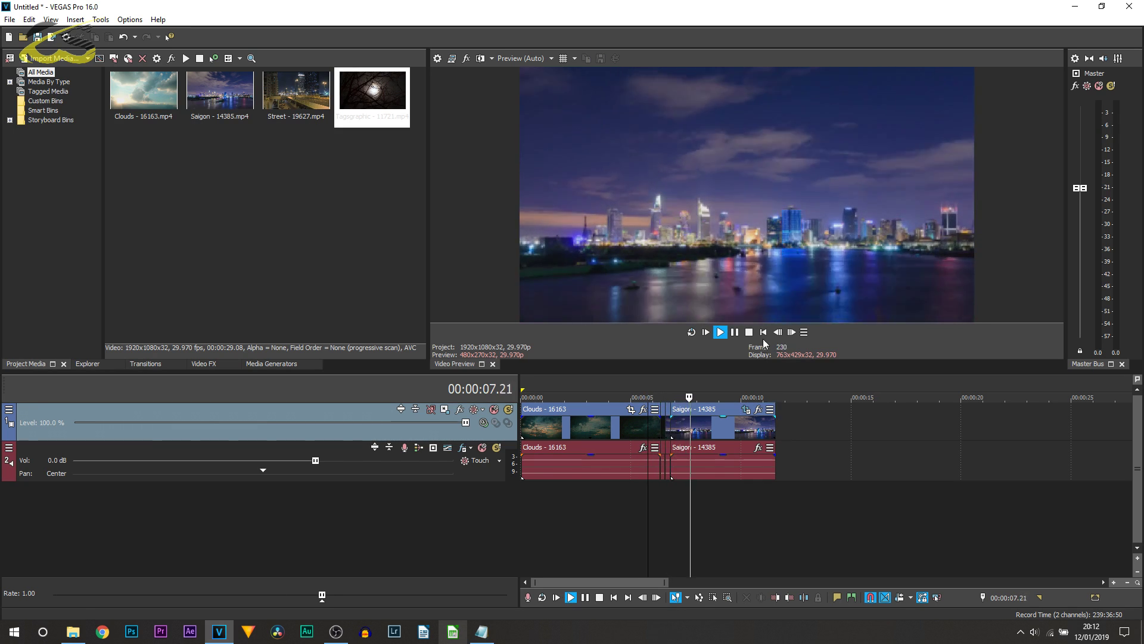
{"action": "left_click", "coordinate": [641, 532]}
{"action": "key", "text": "space"}
{"action": "key", "text": "space"}
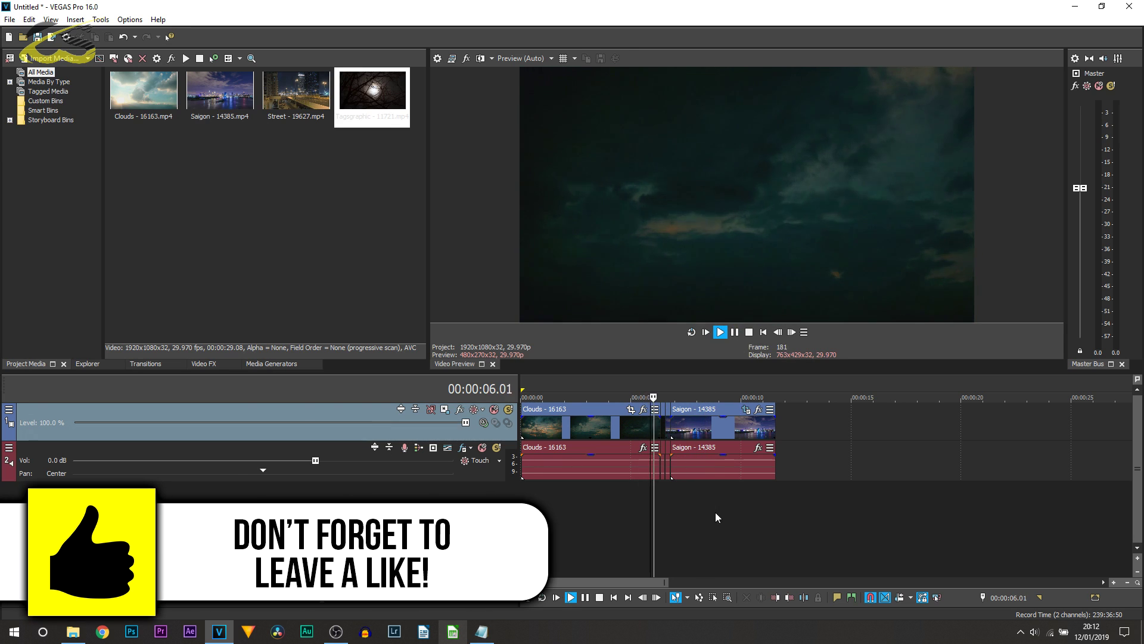
Apply the Strong Proportional preset of the Radial Blur effect to the short Clouds segment.
{"action": "scroll", "coordinate": [716, 464], "scroll_direction": "up", "scroll_amount": 4}
{"action": "left_click", "coordinate": [757, 424]}
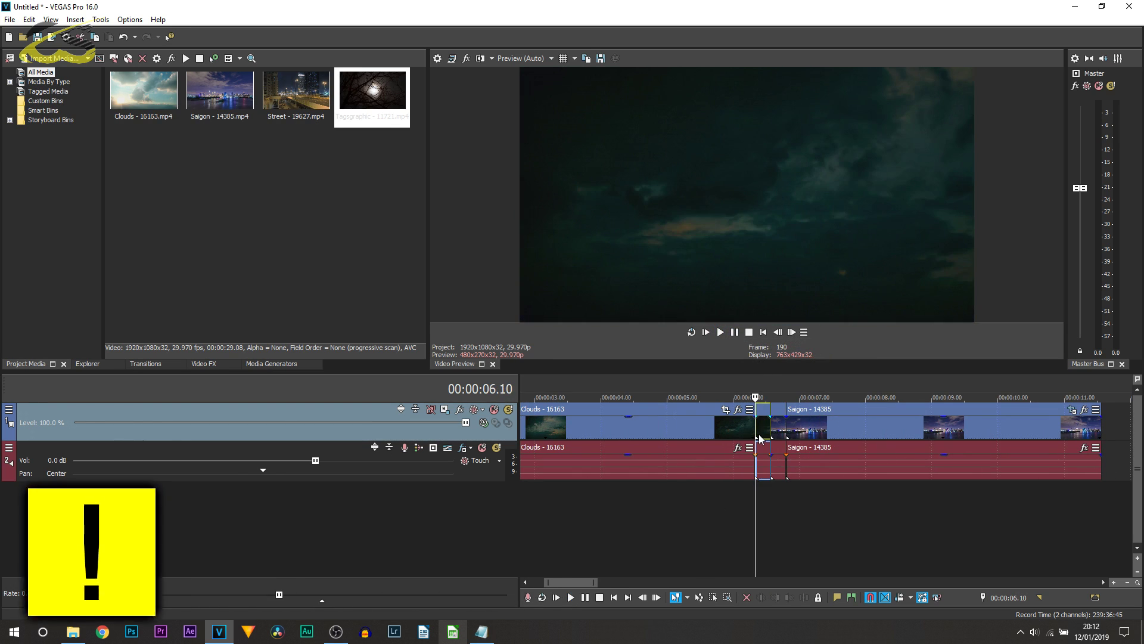
{"action": "scroll", "coordinate": [759, 433], "scroll_direction": "up", "scroll_amount": 3}
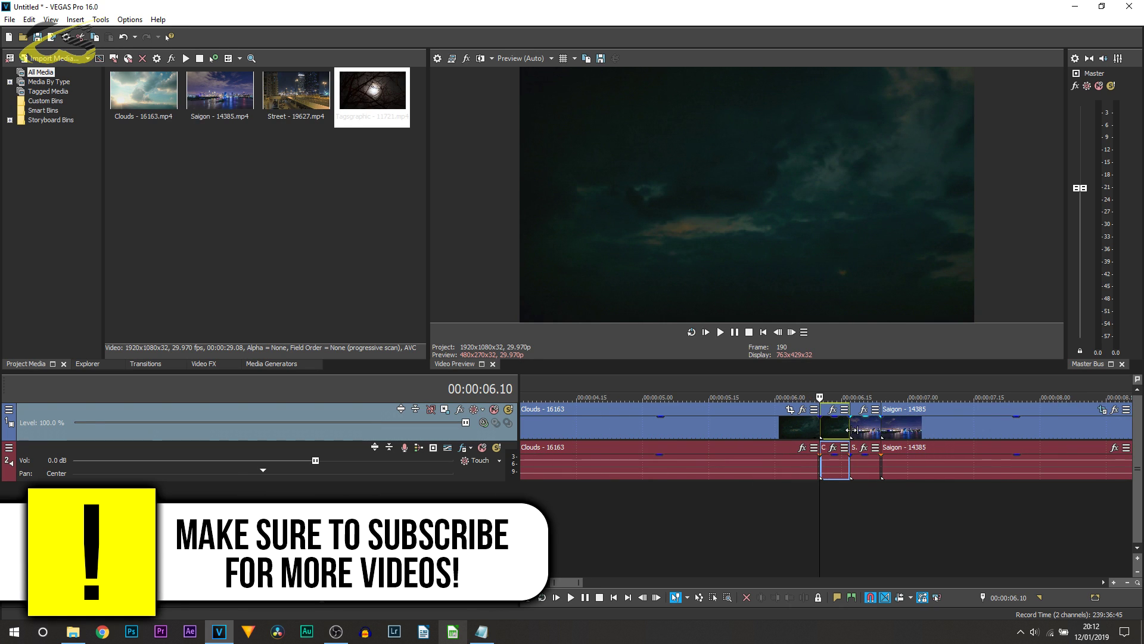
{"action": "left_click", "coordinate": [203, 363]}
{"action": "scroll", "coordinate": [125, 305], "scroll_direction": "down", "scroll_amount": 5}
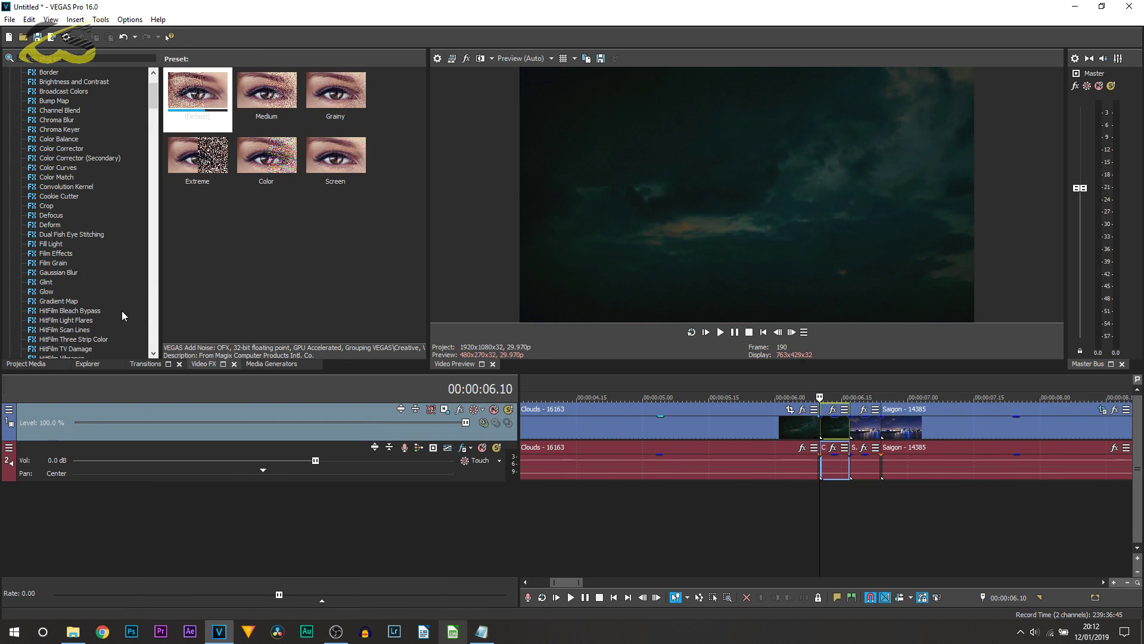
{"action": "scroll", "coordinate": [122, 309], "scroll_direction": "down", "scroll_amount": 6}
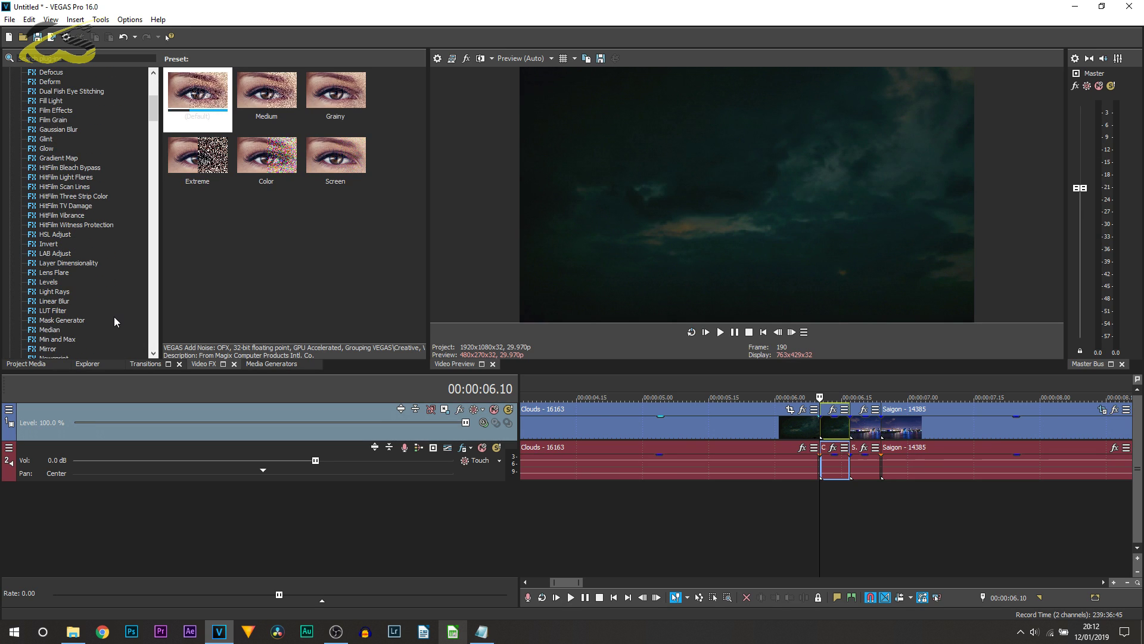
{"action": "left_click", "coordinate": [61, 292]}
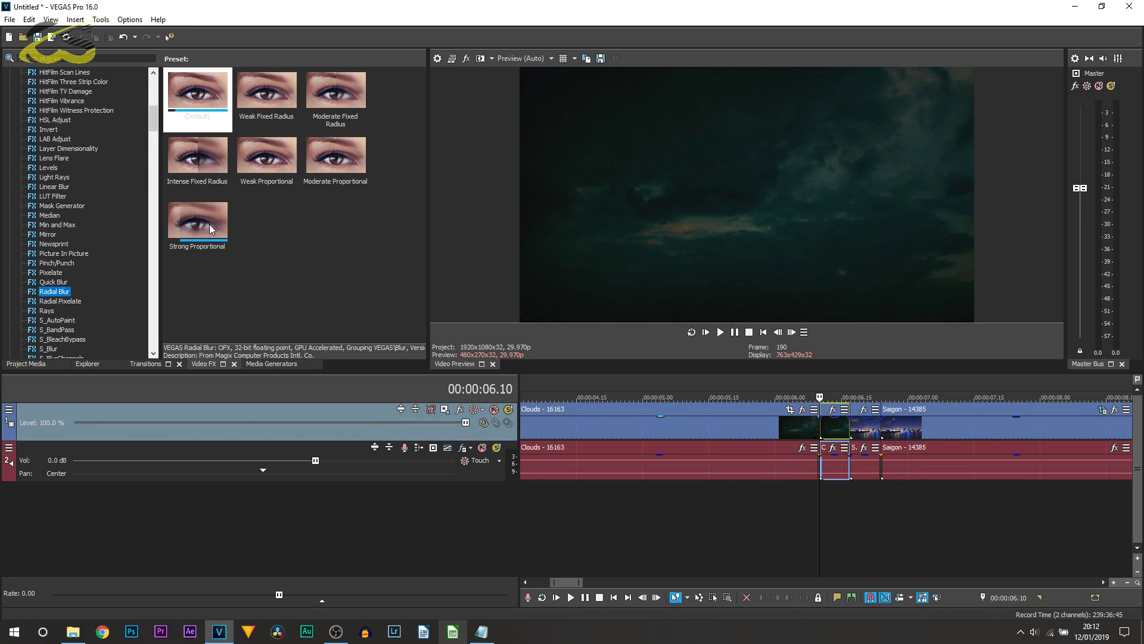
{"action": "left_click_drag", "start_coordinate": [198, 221], "coordinate": [832, 426]}
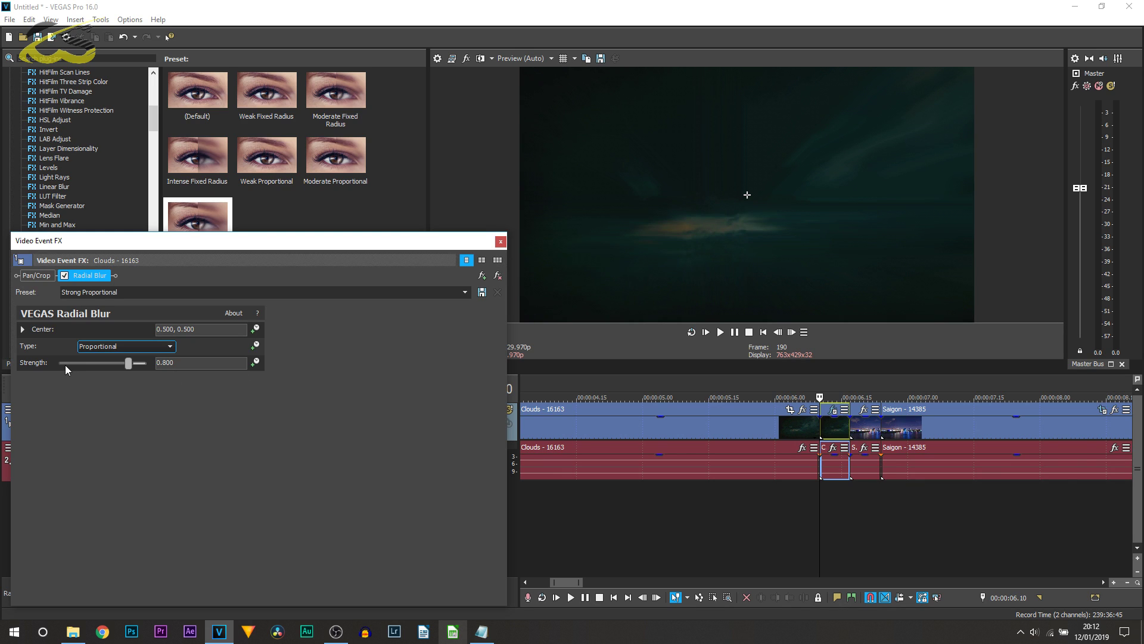
Animate the Clouds segment's Radial Blur strength, moving the existing keyframe to the segment's end and setting the start strength to 0.000.
{"action": "left_click", "coordinate": [254, 364]}
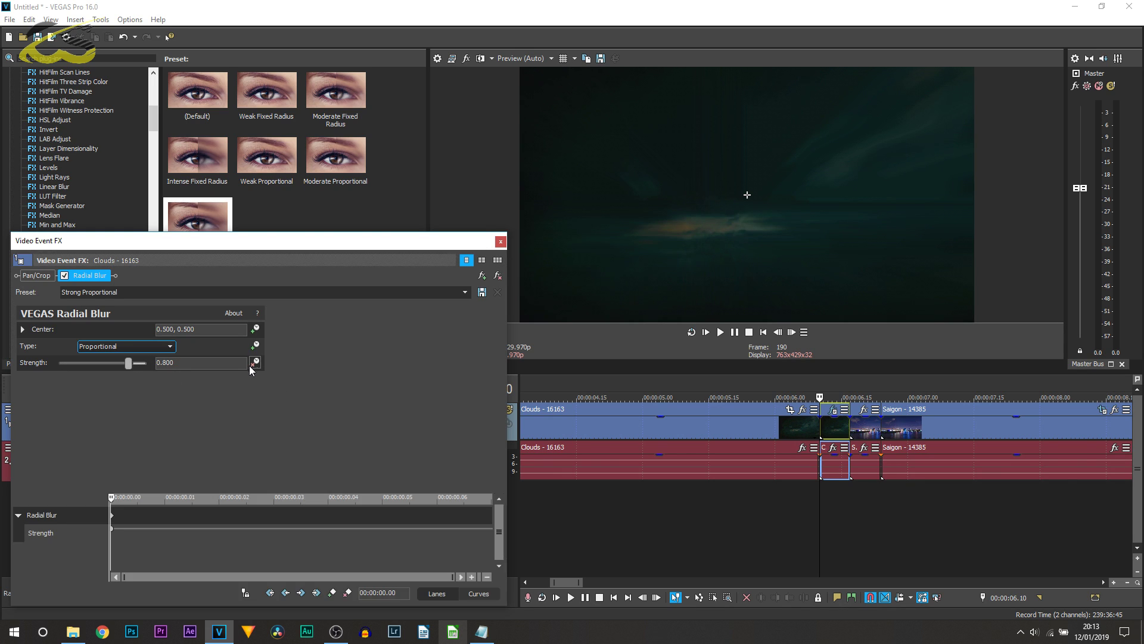
{"action": "left_click", "coordinate": [114, 517]}
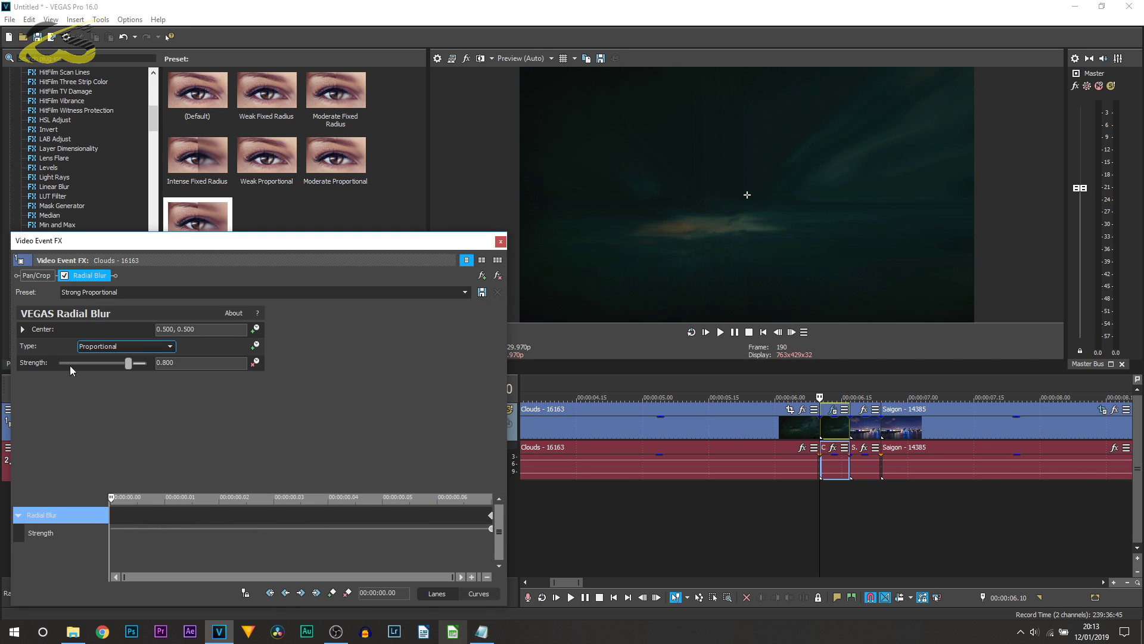
{"action": "left_click", "coordinate": [130, 363]}
{"action": "left_click_drag", "start_coordinate": [127, 364], "coordinate": [1, 360]}
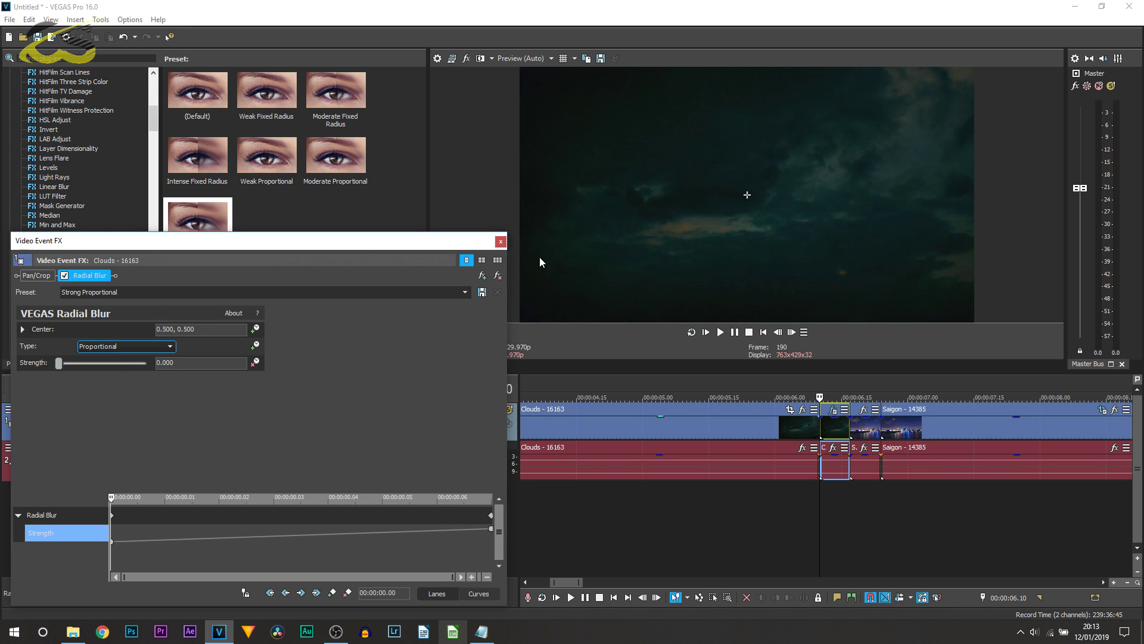
{"action": "left_click", "coordinate": [500, 242]}
Apply Strong Proportional Radial Blur to the short Saigon segment and animate its strength down to 0.000 at 00:00:00.07.
{"action": "left_click_drag", "start_coordinate": [199, 223], "coordinate": [861, 436]}
{"action": "left_click", "coordinate": [852, 434]}
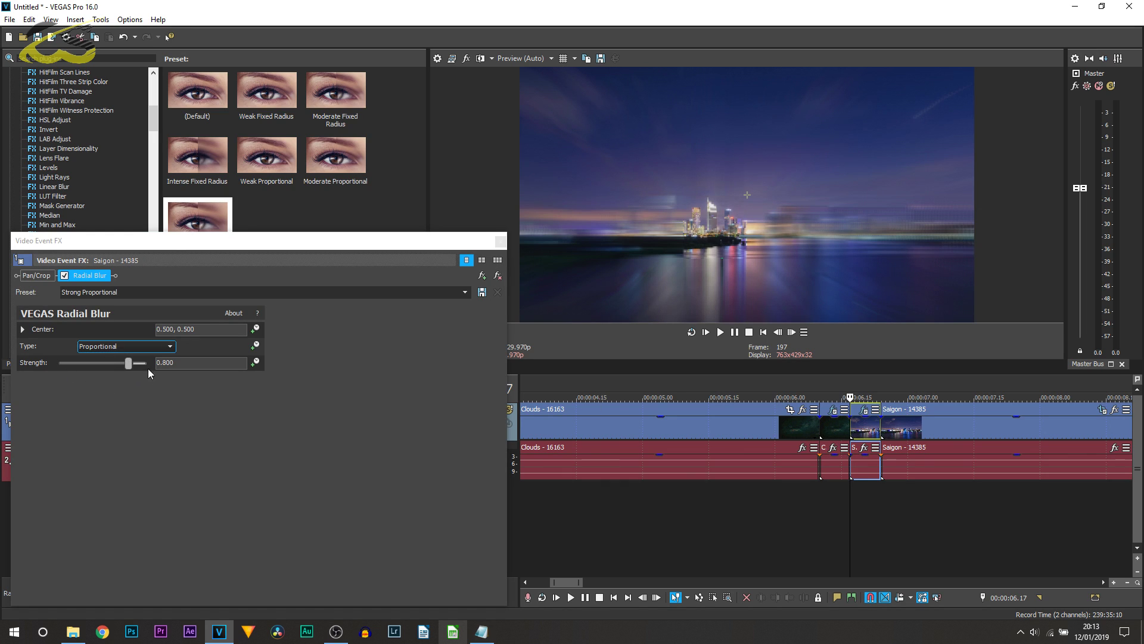
{"action": "left_click", "coordinate": [255, 363]}
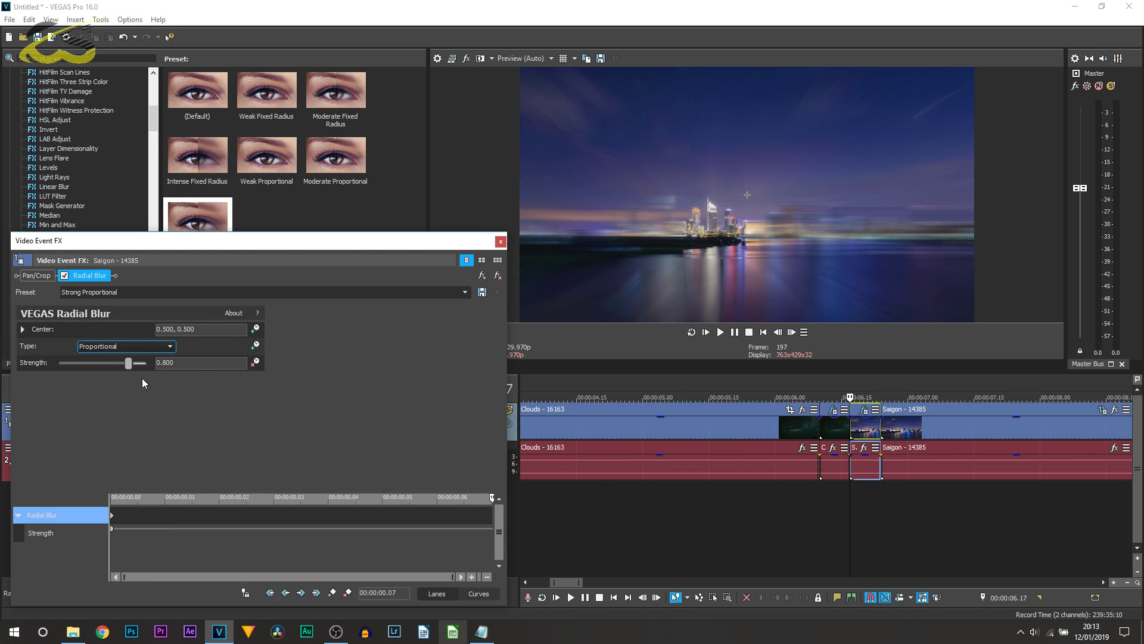
{"action": "left_click_drag", "start_coordinate": [128, 362], "coordinate": [58, 362]}
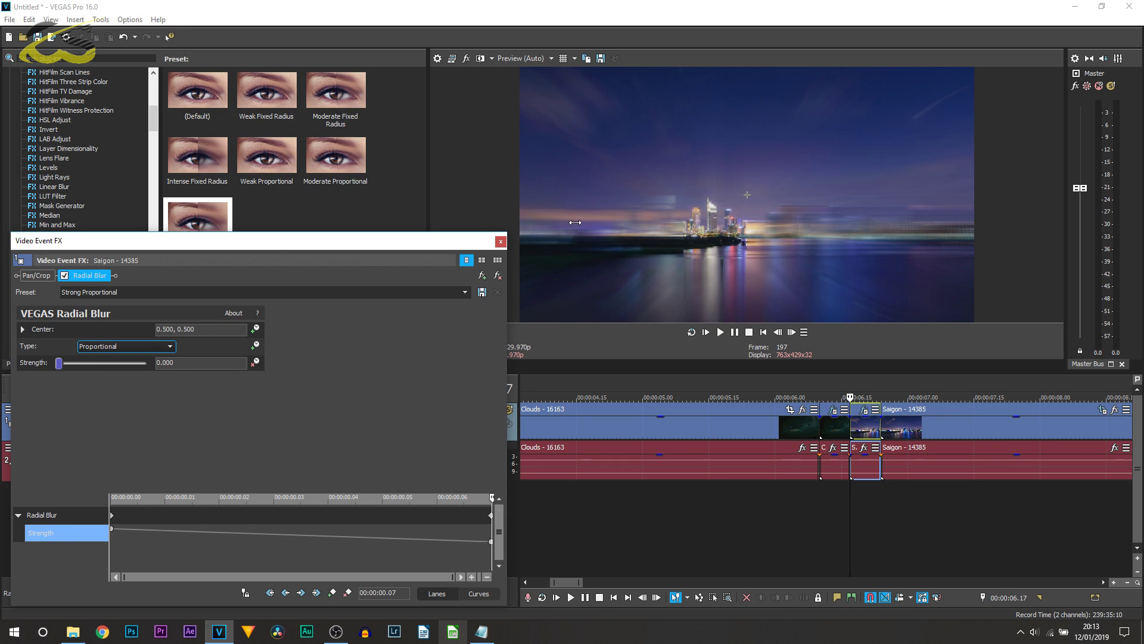
{"action": "left_click", "coordinate": [501, 241]}
Play the blurred Clouds-to-Saigon transition and step through it frame by frame to examine the effect.
{"action": "left_click", "coordinate": [758, 514]}
{"action": "key", "text": "space"}
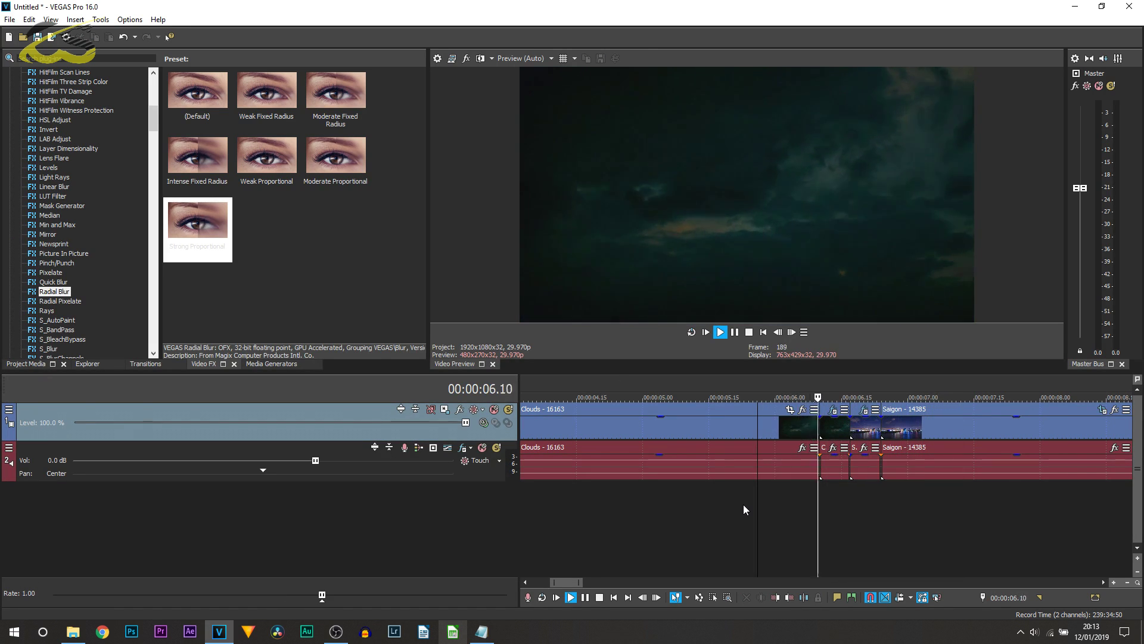
{"action": "left_click", "coordinate": [776, 514]}
{"action": "key", "text": "Right"}
{"action": "key", "text": "Right"}
{"action": "key", "text": "Right"}
{"action": "key", "text": "Right"}
{"action": "key", "text": "Right"}
{"action": "key", "text": "Right"}
{"action": "key", "text": "Right"}
{"action": "key", "text": "Right"}
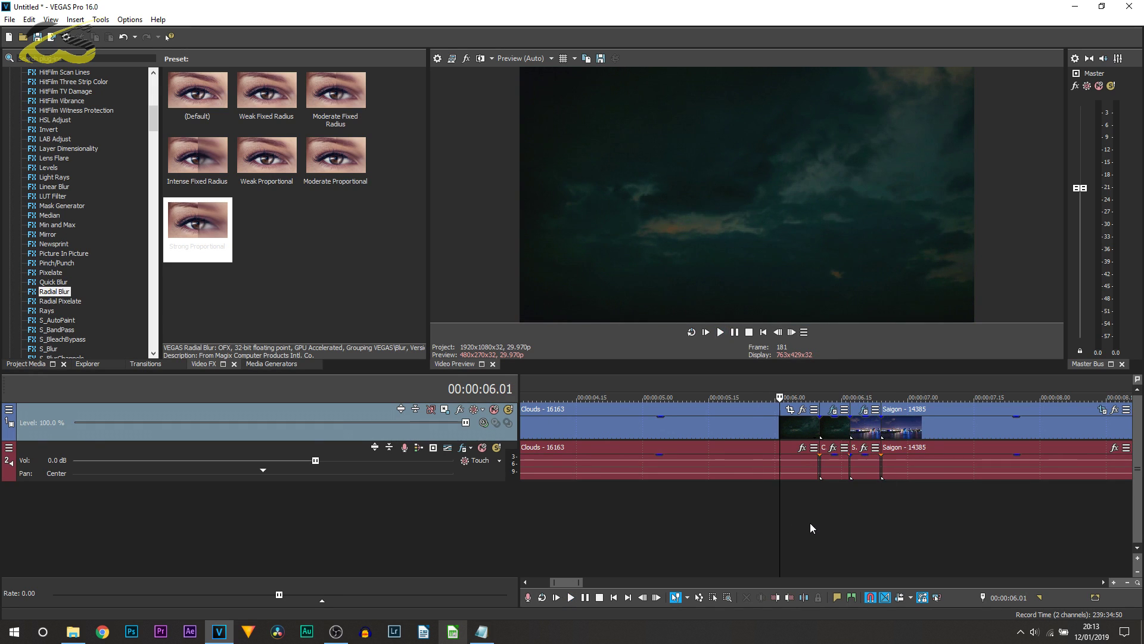
{"action": "key", "text": "Right"}
{"action": "key", "text": "Right"}
{"action": "key", "text": "Right"}
{"action": "key", "text": "Right"}
{"action": "key", "text": "Right"}
{"action": "key", "text": "Right"}
{"action": "key", "text": "Right"}
{"action": "key", "text": "Right"}
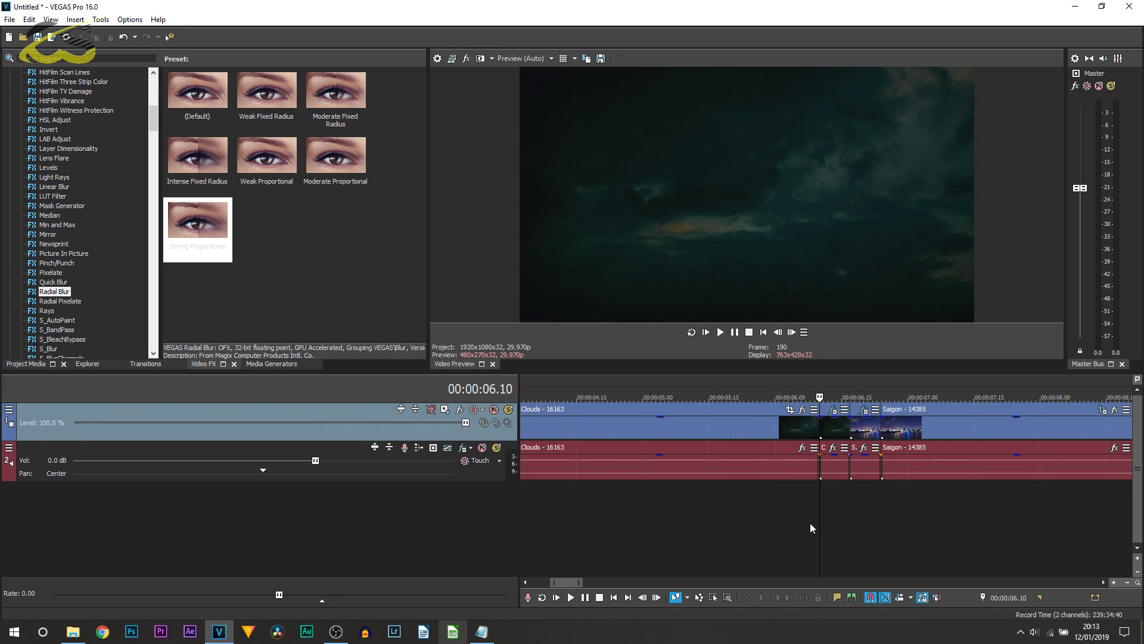
{"action": "key", "text": "Right"}
{"action": "key", "text": "Right"}
{"action": "key", "text": "Right"}
{"action": "key", "text": "Right"}
{"action": "key", "text": "Right"}
{"action": "key", "text": "Right"}
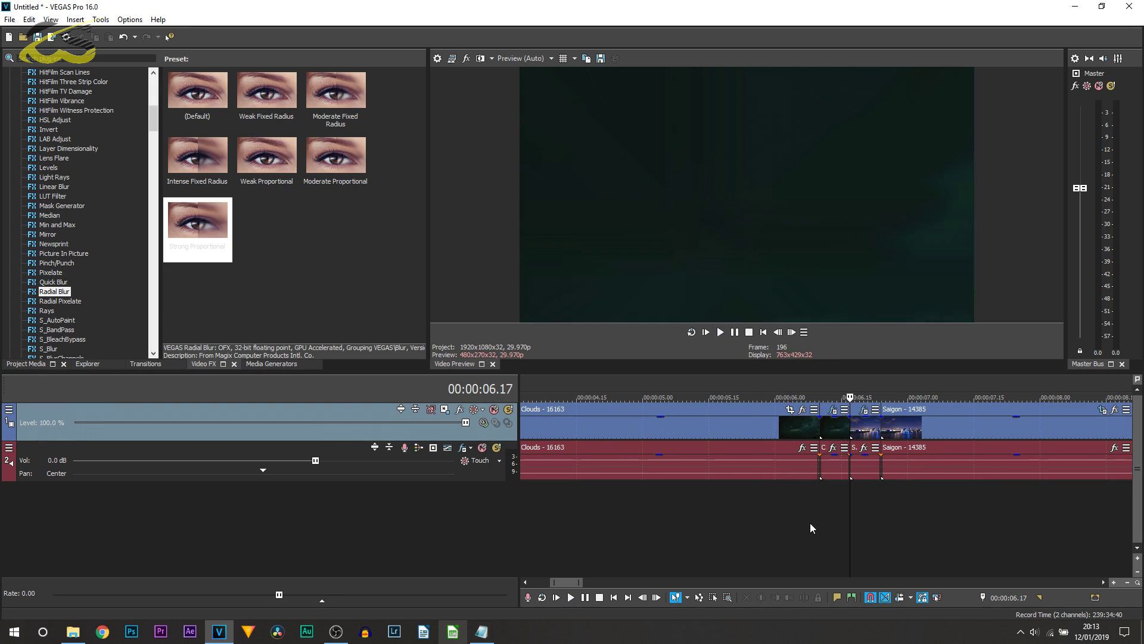
{"action": "key", "text": "Right"}
{"action": "key", "text": "Right"}
{"action": "key", "text": "Right"}
{"action": "key", "text": "Right"}
{"action": "key", "text": "Right"}
{"action": "key", "text": "Right"}
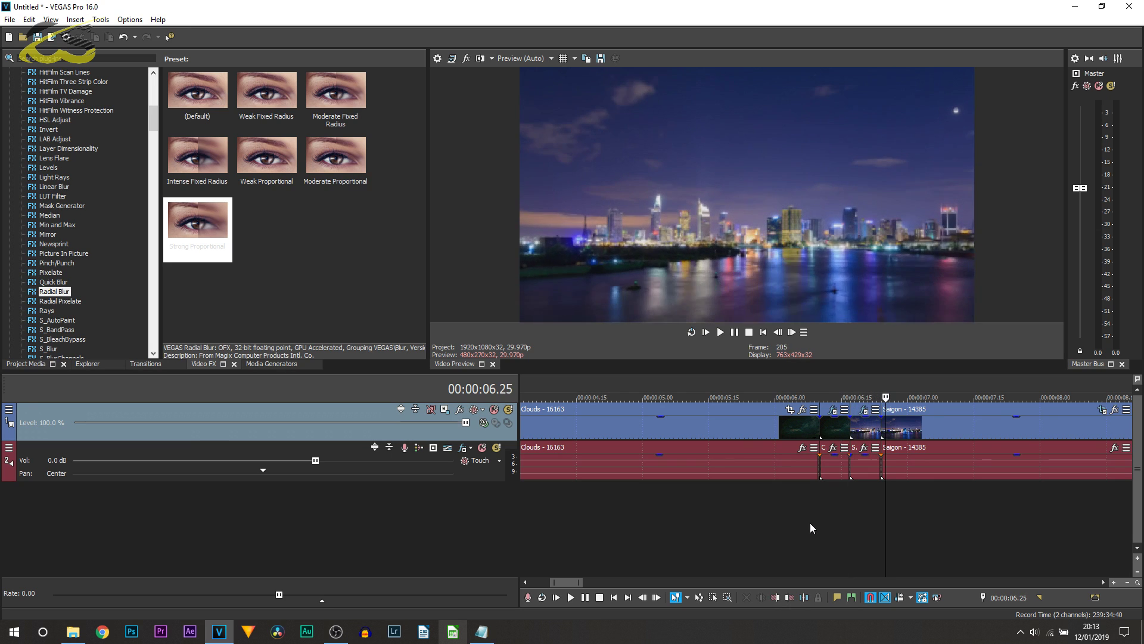
Split the Street clip at 00:00:35.11, seven frames before its cut to the Tagsgraphic clip.
{"action": "scroll", "coordinate": [804, 536], "scroll_direction": "down", "scroll_amount": 3}
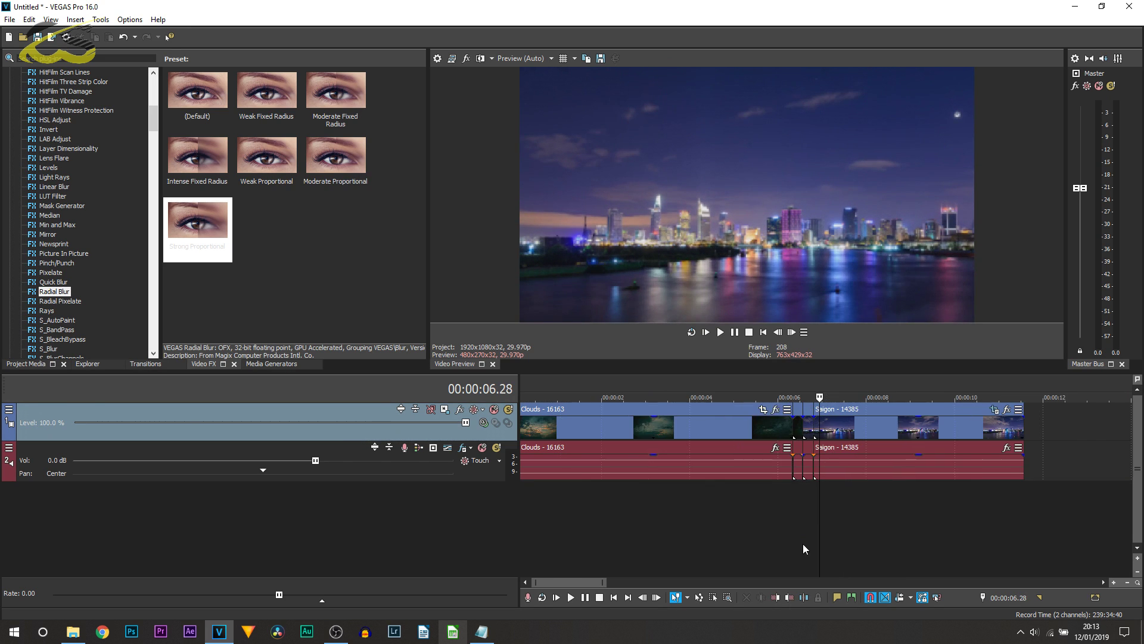
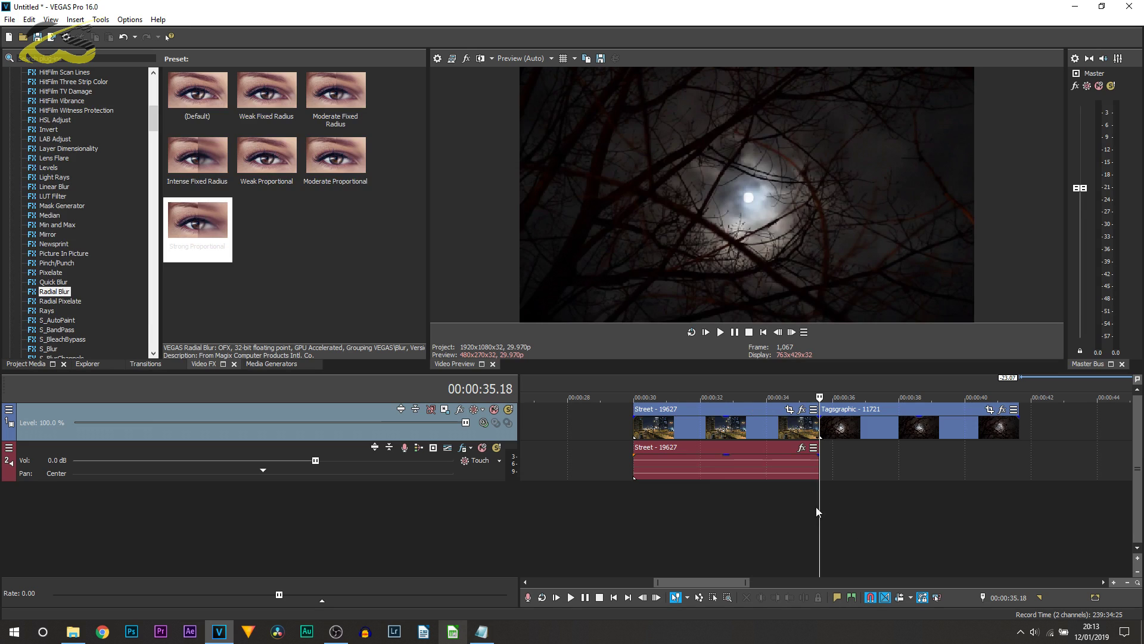
{"action": "left_click", "coordinate": [815, 462]}
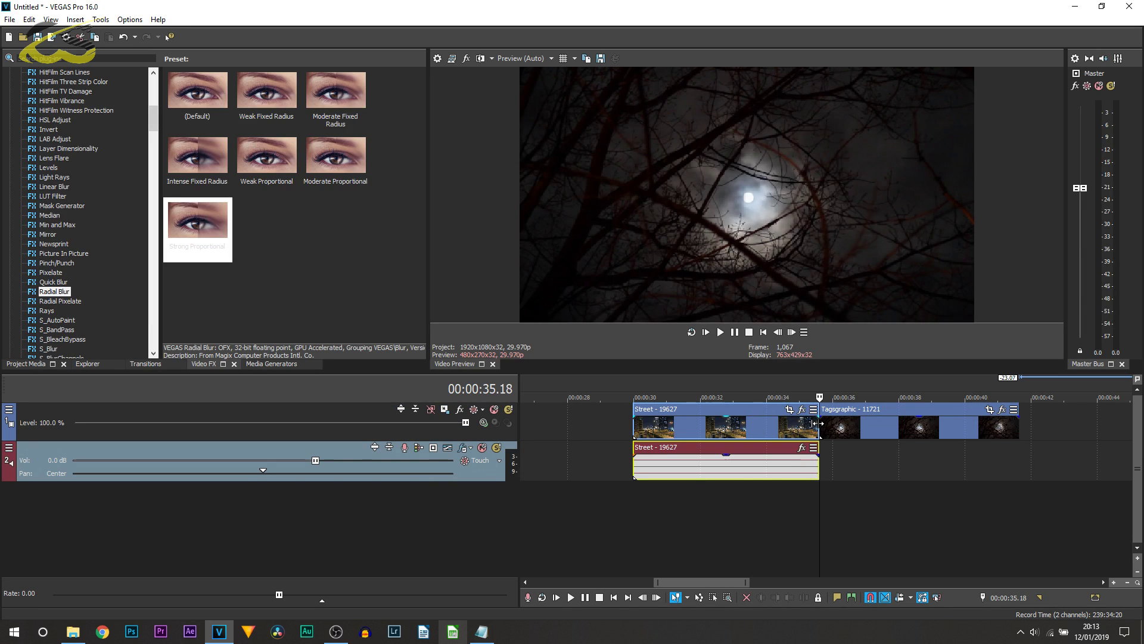
{"action": "left_click", "coordinate": [817, 423]}
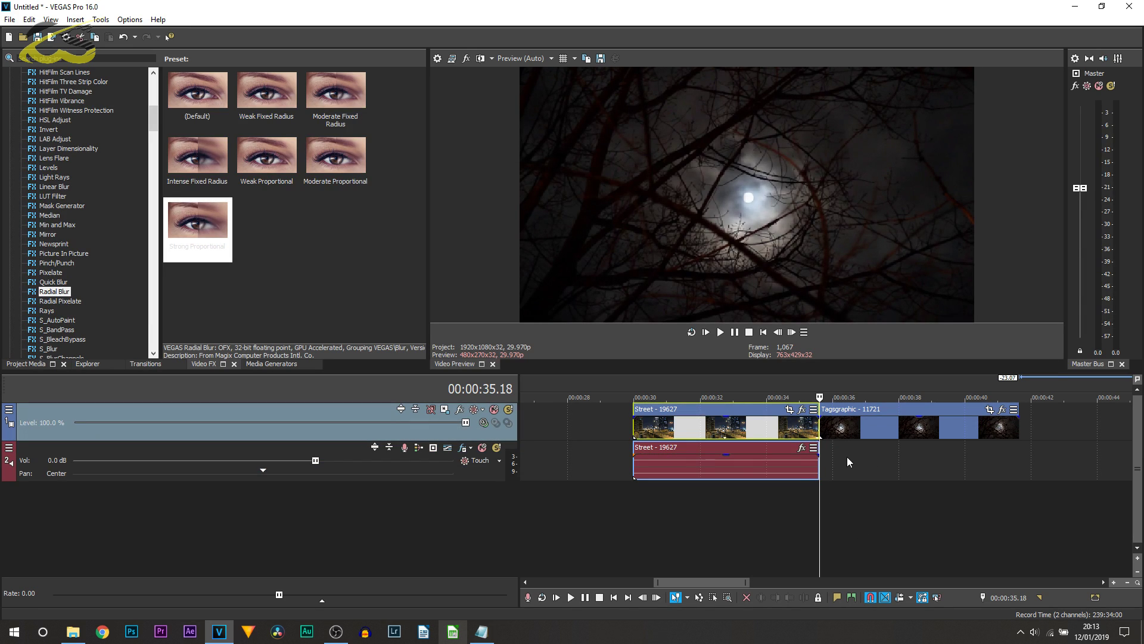
{"action": "key", "text": "Left"}
{"action": "key", "text": "Left"}
{"action": "key", "text": "Left"}
{"action": "key", "text": "Left"}
{"action": "key", "text": "Left"}
{"action": "key", "text": "Left"}
{"action": "key", "text": "Left"}
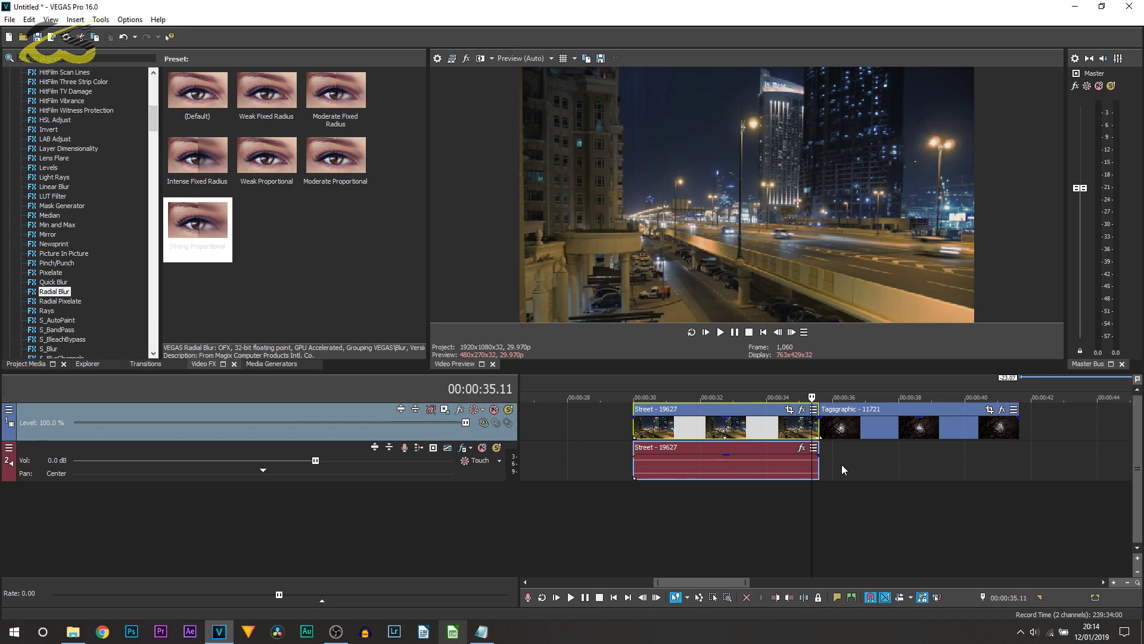
{"action": "key", "text": "s"}
Split the Tagsgraphic clip at 00:00:35.25, seven frames after its start.
{"action": "left_click", "coordinate": [825, 429]}
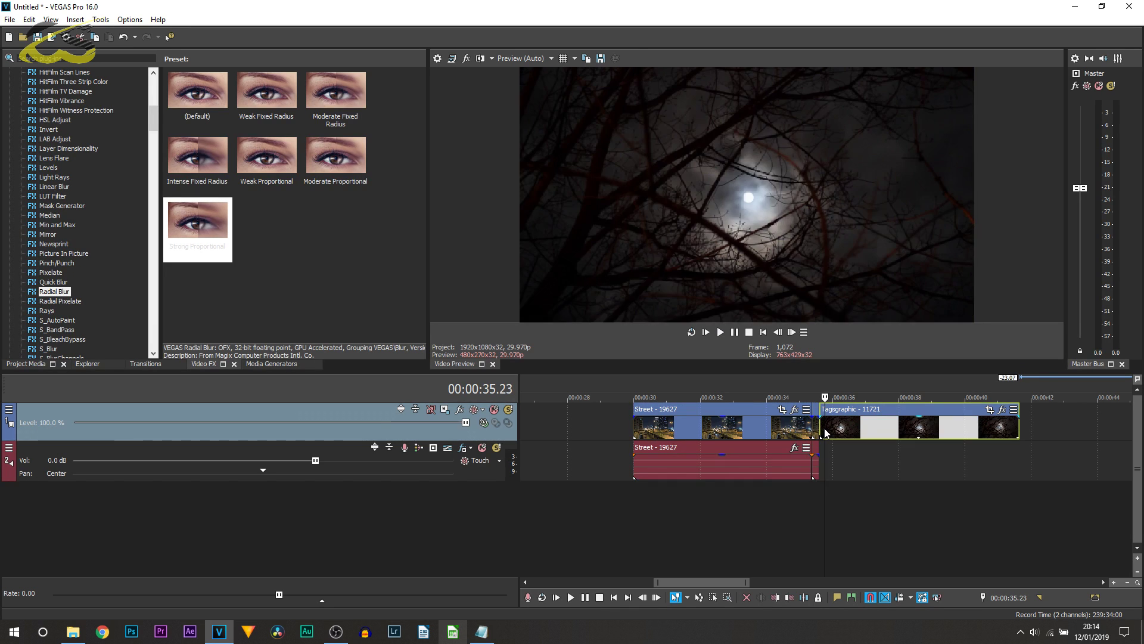
{"action": "key", "text": "Left"}
{"action": "key", "text": "Left"}
{"action": "key", "text": "Left"}
{"action": "key", "text": "Left"}
{"action": "key", "text": "Left"}
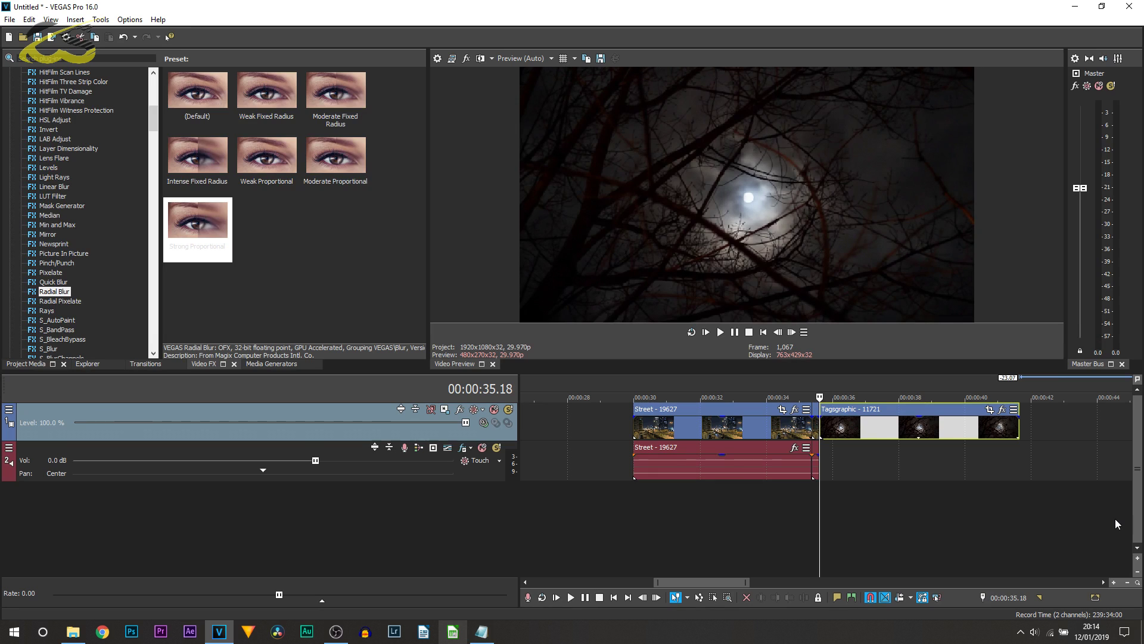
{"action": "key", "text": "Right"}
{"action": "key", "text": "Right"}
{"action": "key", "text": "Right"}
{"action": "key", "text": "Right"}
{"action": "key", "text": "Right"}
{"action": "key", "text": "Right"}
{"action": "key", "text": "Right"}
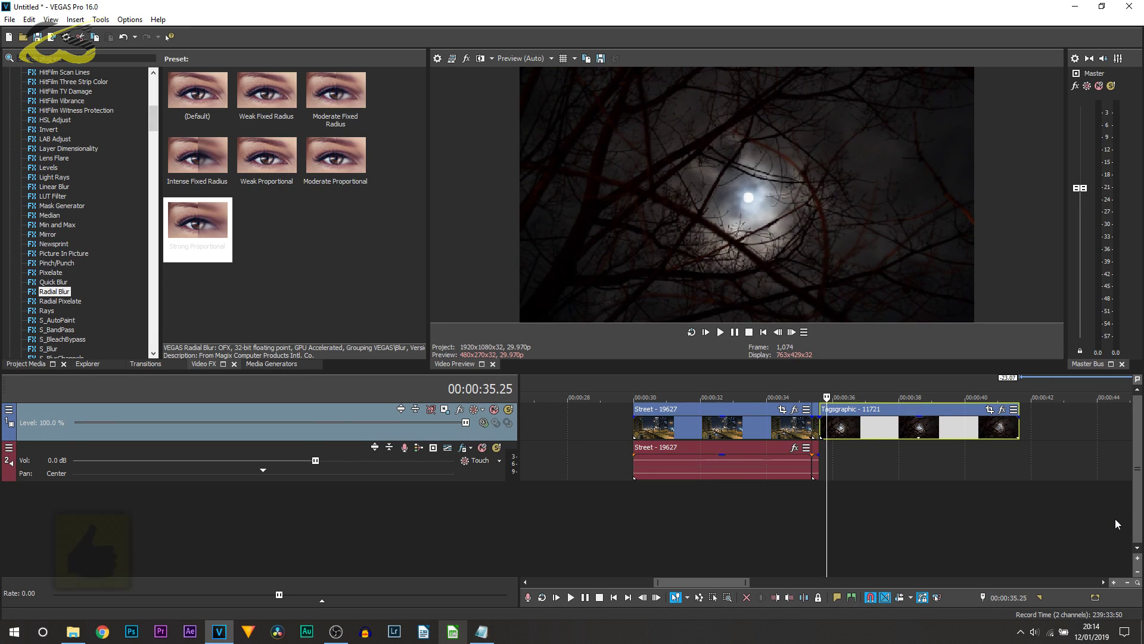
{"action": "key", "text": "alt+["}
{"action": "left_click", "coordinate": [819, 492]}
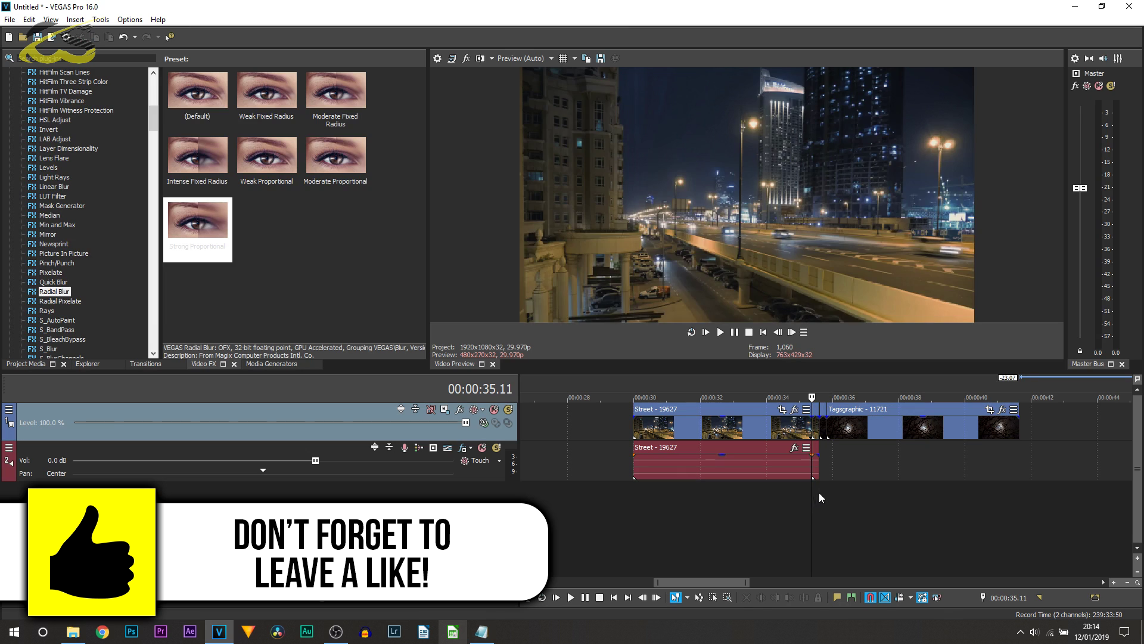
{"action": "key", "text": "ctrl+z"}
{"action": "scroll", "coordinate": [818, 493], "scroll_direction": "up", "scroll_amount": 5}
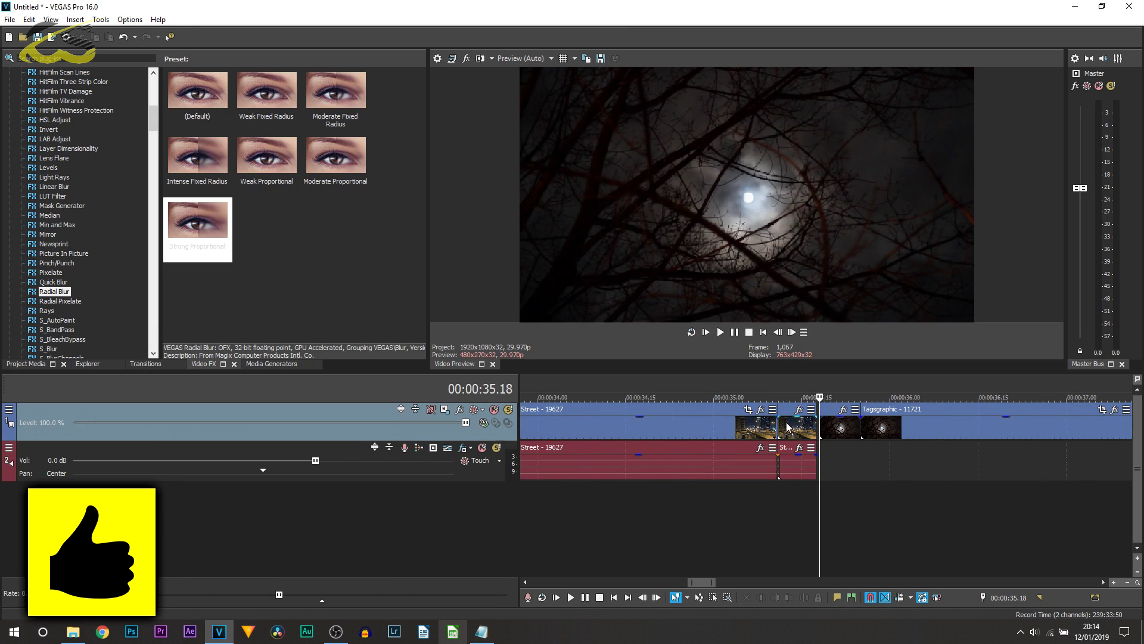
{"action": "key", "text": "ctrl+z"}
{"action": "left_click", "coordinate": [829, 425]}
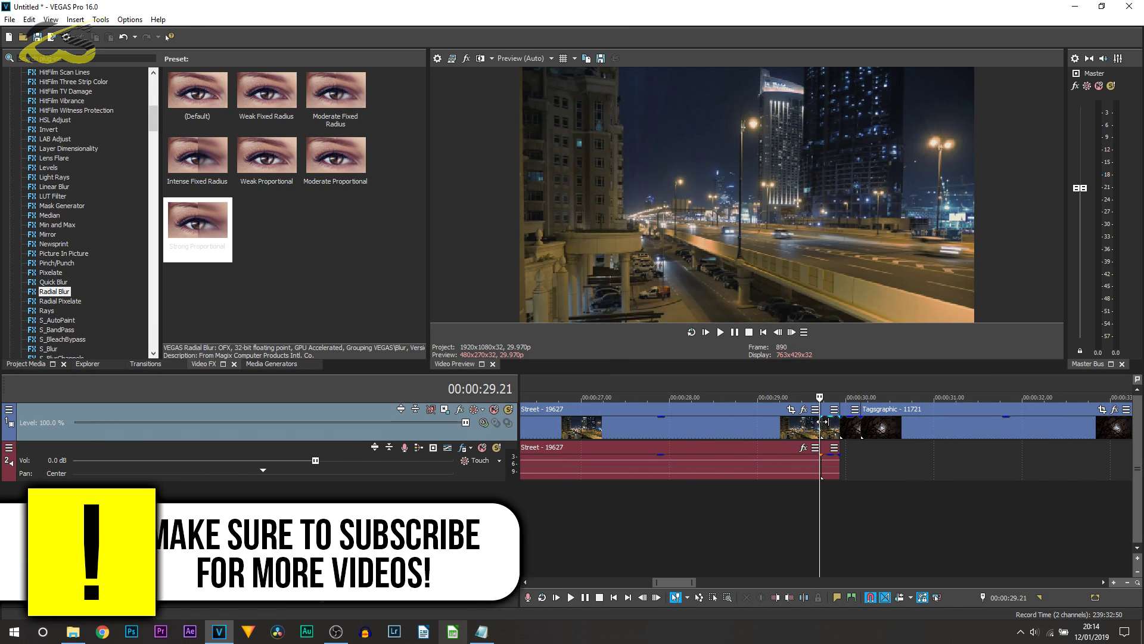
In Pan/Crop for the long Street clip, shrink the frame to about 1,567 × 882 around its center and copy its keyframe.
{"action": "left_click_drag", "start_coordinate": [777, 433], "coordinate": [893, 421]}
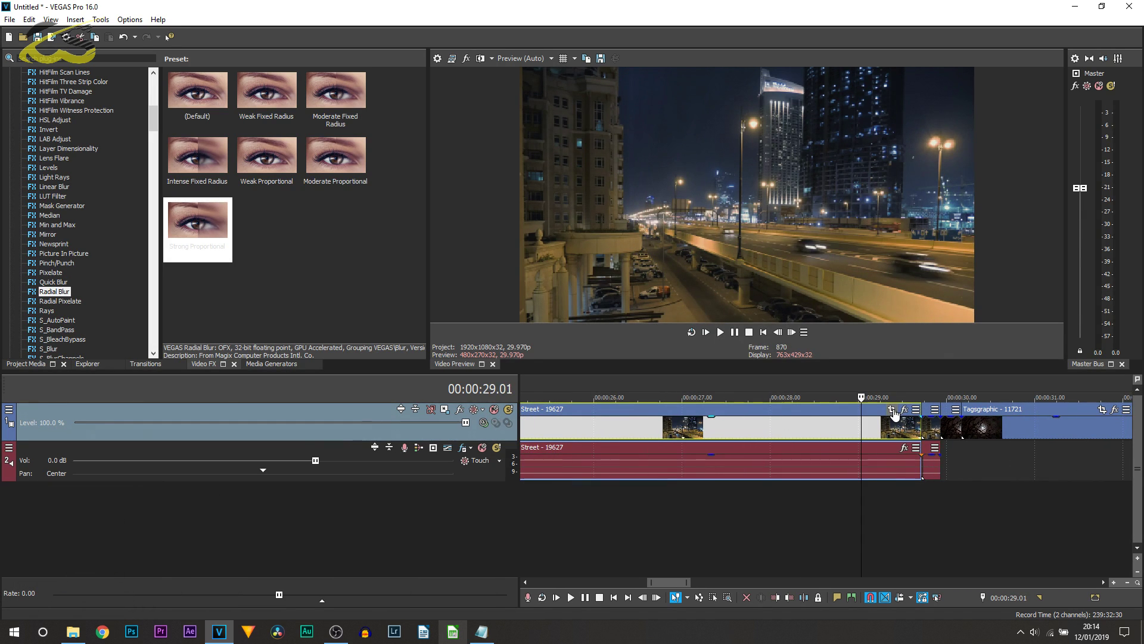
{"action": "left_click", "coordinate": [892, 410]}
{"action": "left_click_drag", "start_coordinate": [486, 513], "coordinate": [462, 503]}
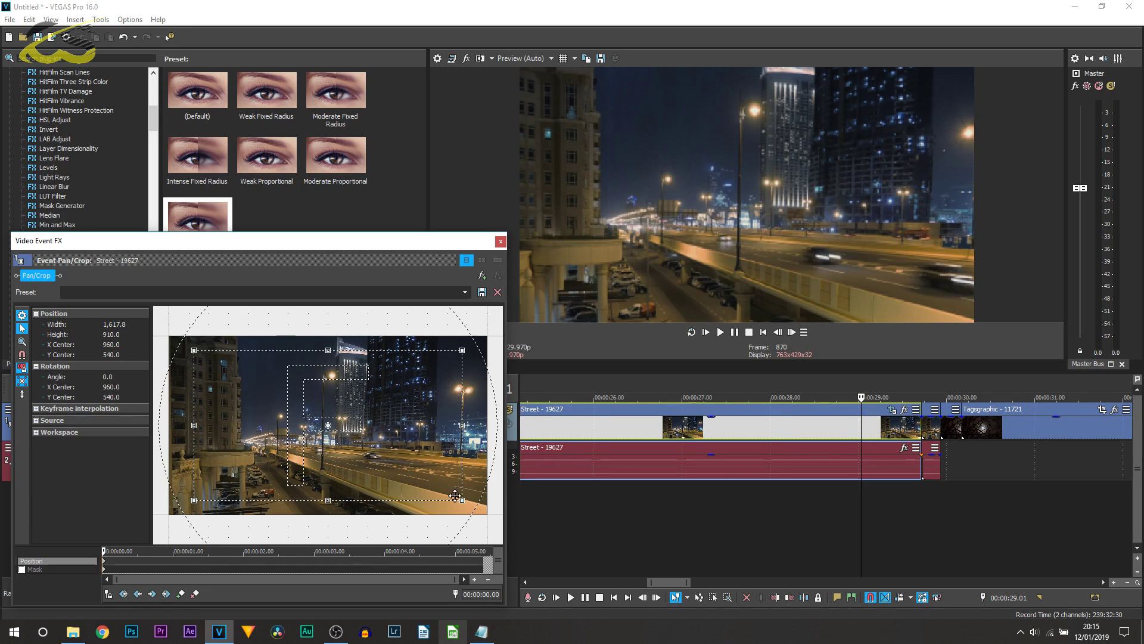
{"action": "left_click_drag", "start_coordinate": [462, 499], "coordinate": [458, 499]}
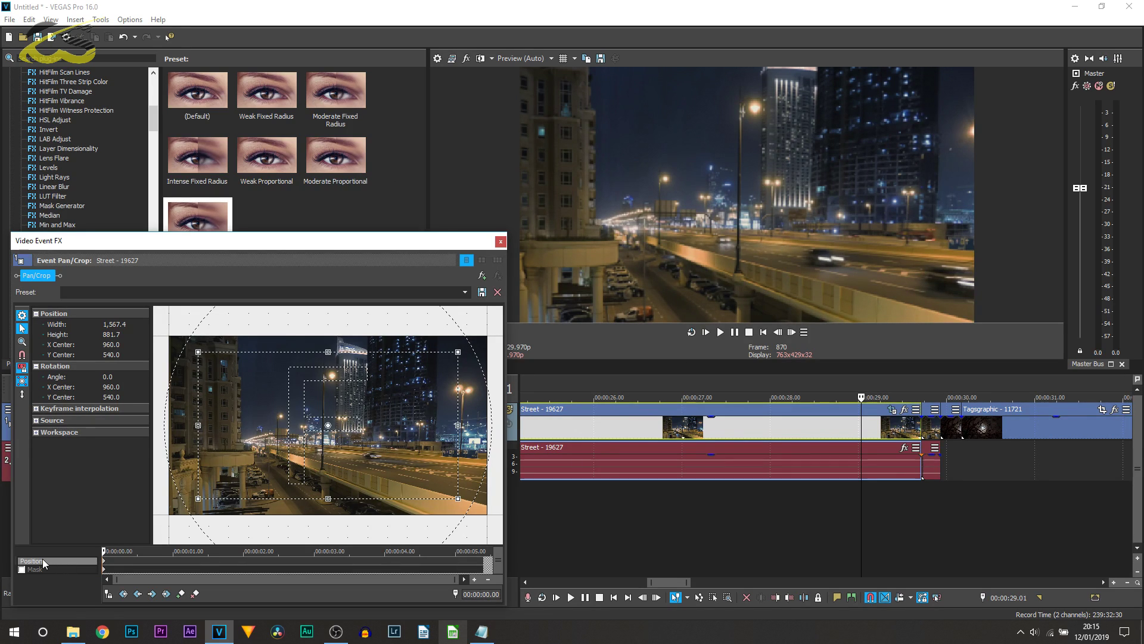
{"action": "right_click", "coordinate": [101, 559]}
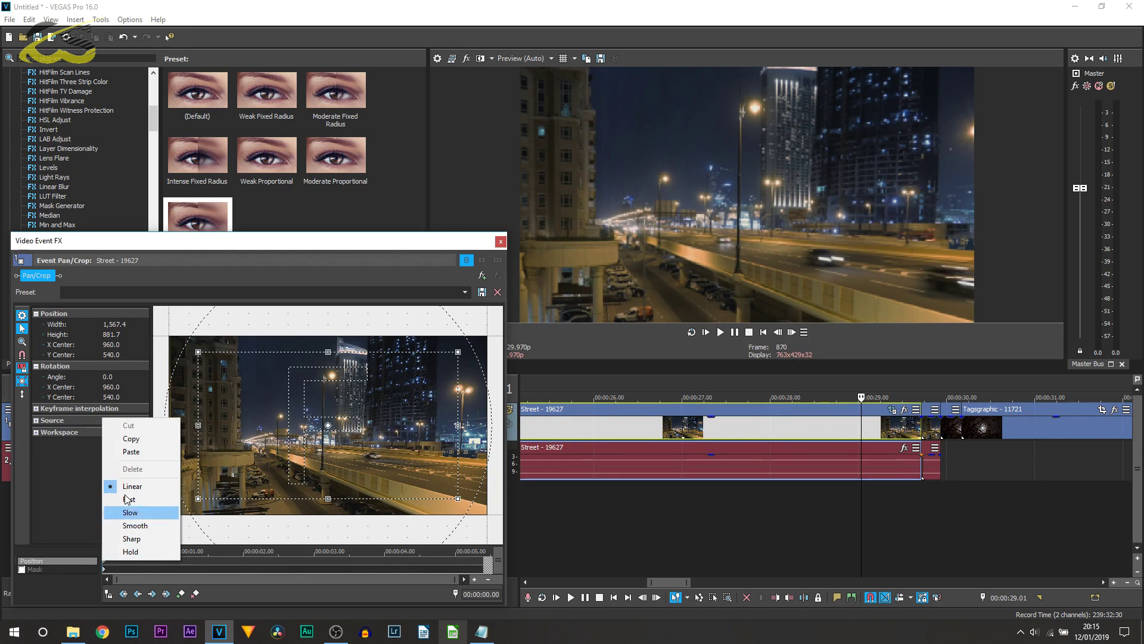
{"action": "left_click", "coordinate": [149, 436]}
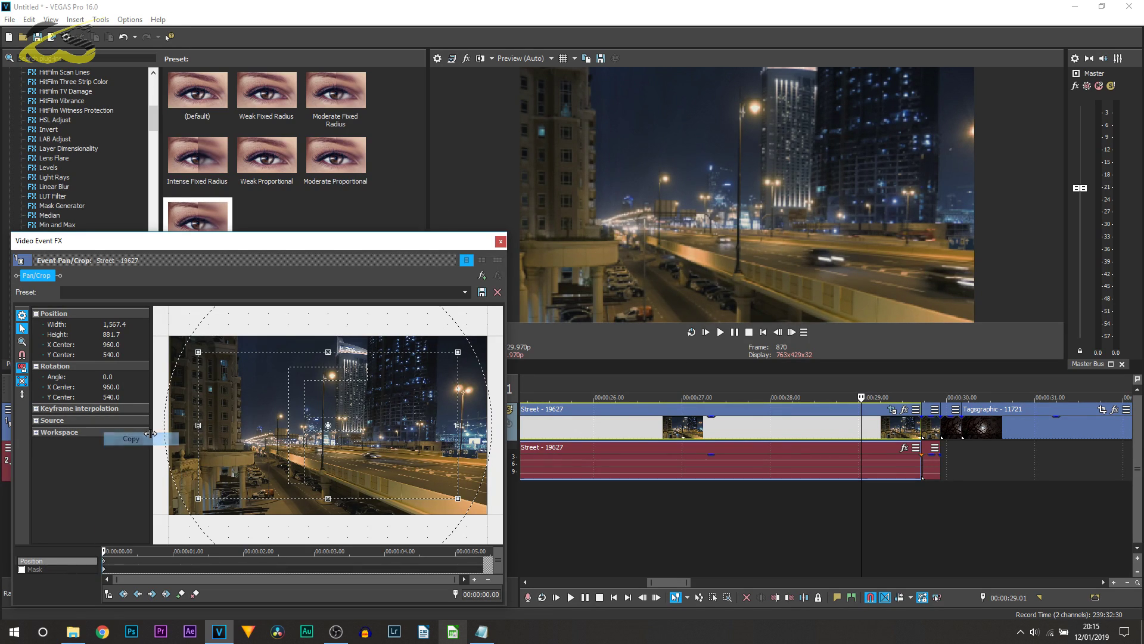
Paste the copied Pan/Crop keyframe onto the start of the short Street segment before the cut to Tagsgraphic.
{"action": "left_click", "coordinate": [501, 241]}
{"action": "left_click", "coordinate": [928, 429]}
{"action": "scroll", "coordinate": [856, 479], "scroll_direction": "up", "scroll_amount": 4}
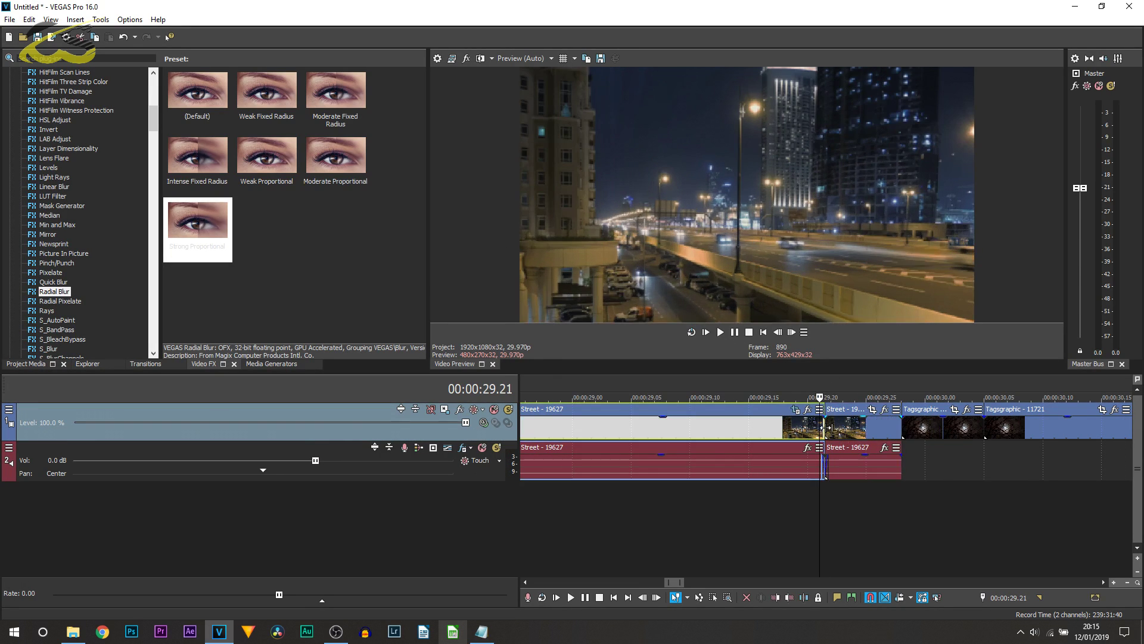
{"action": "left_click", "coordinate": [873, 410]}
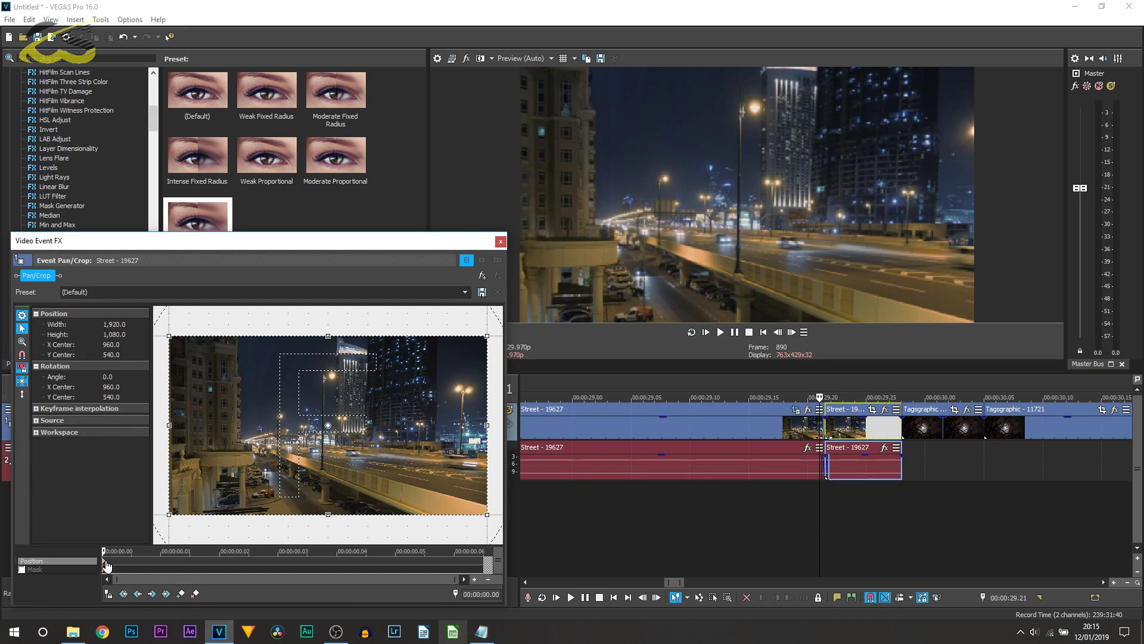
{"action": "right_click", "coordinate": [106, 564]}
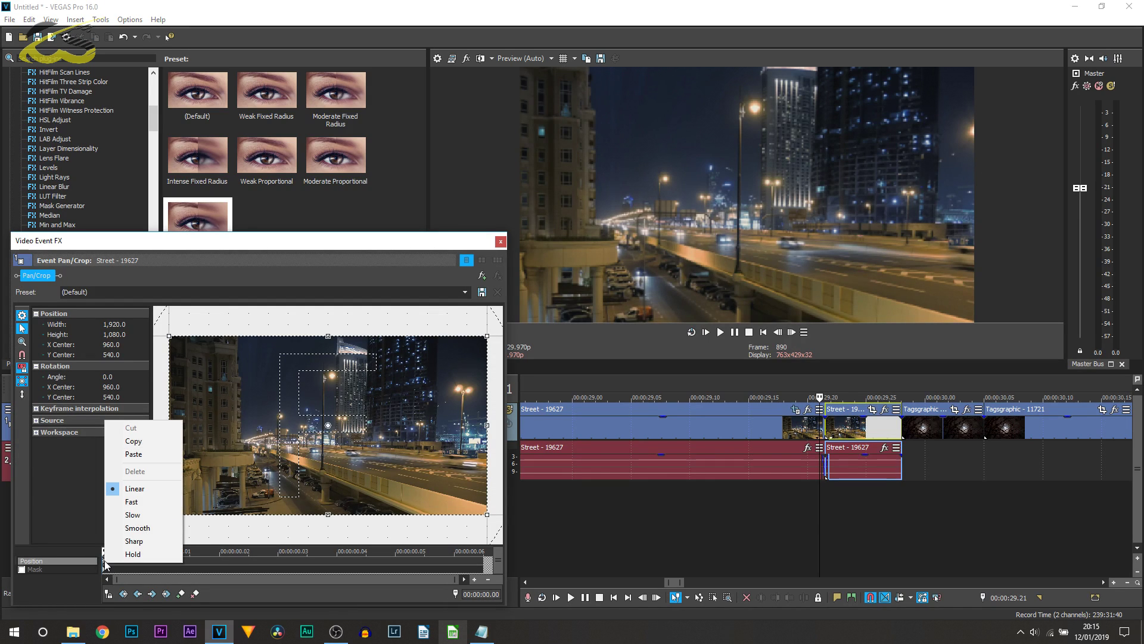
{"action": "left_click", "coordinate": [159, 441]}
Restore the short Street segment's Pan/Crop frame to the full 1,920 × 1,080 at 00:00:00.07.
{"action": "left_click", "coordinate": [399, 558]}
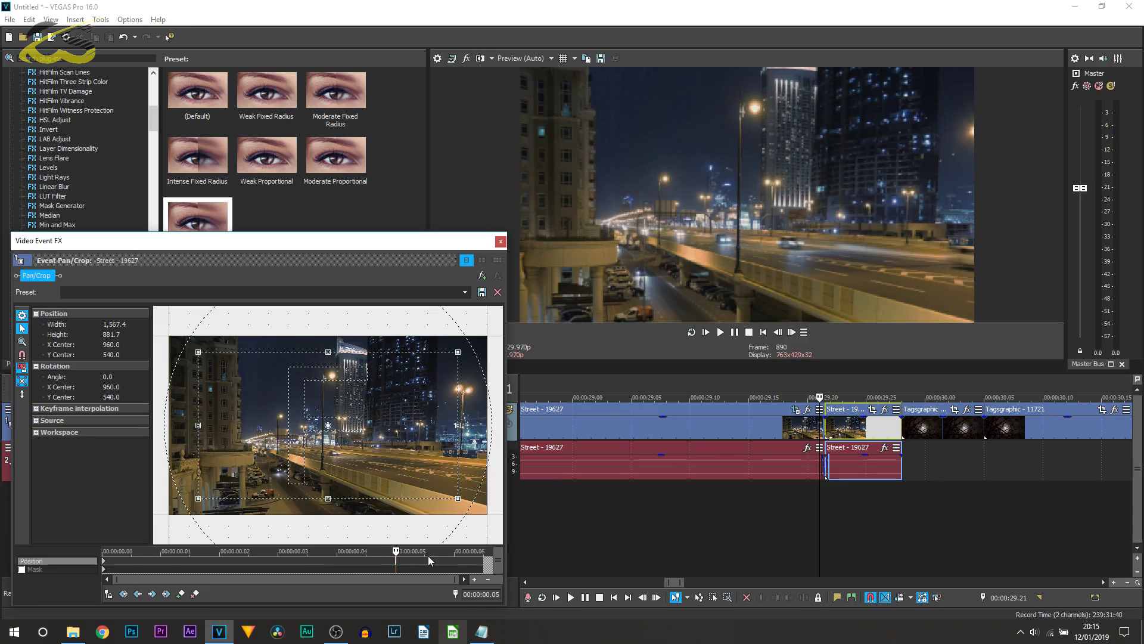
{"action": "left_click", "coordinate": [480, 560]}
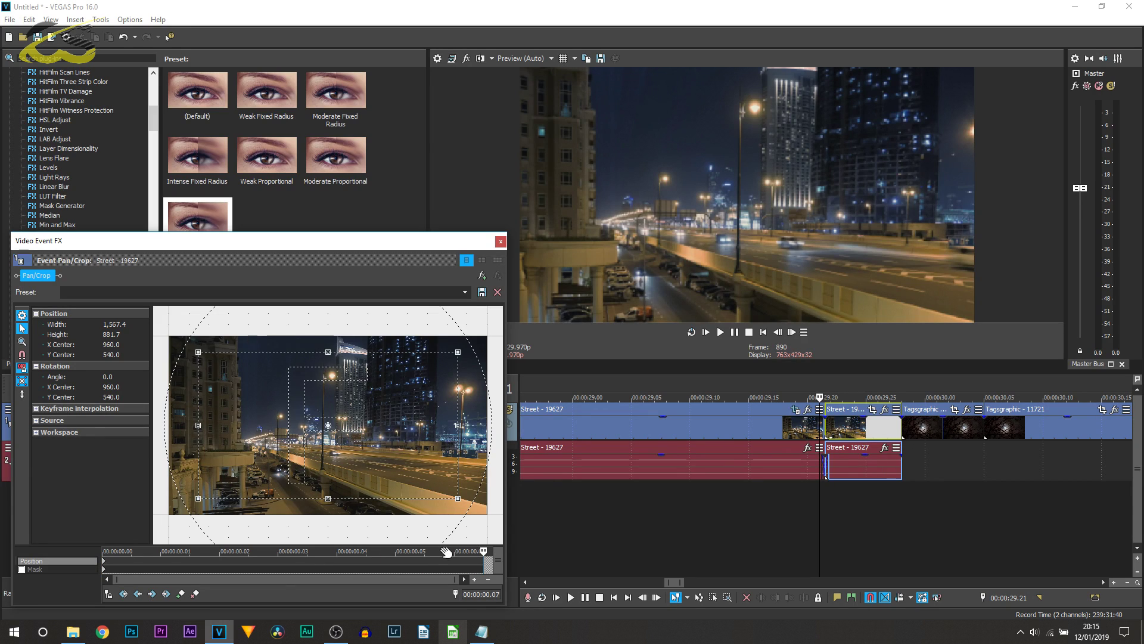
{"action": "right_click", "coordinate": [408, 441]}
{"action": "left_click", "coordinate": [433, 448]}
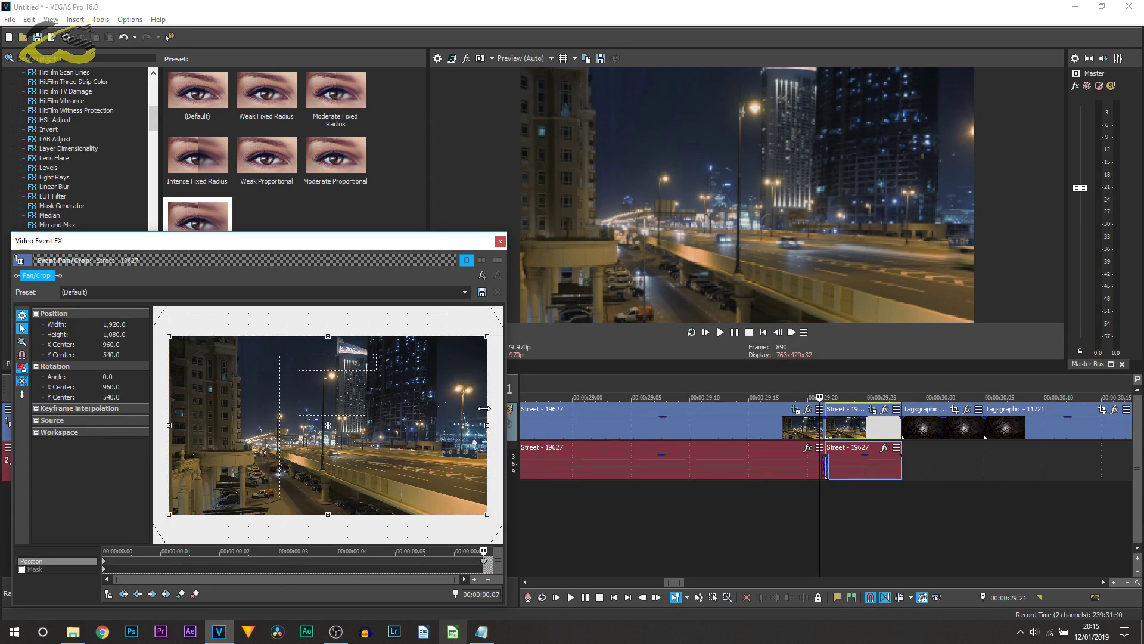
{"action": "left_click", "coordinate": [503, 241]}
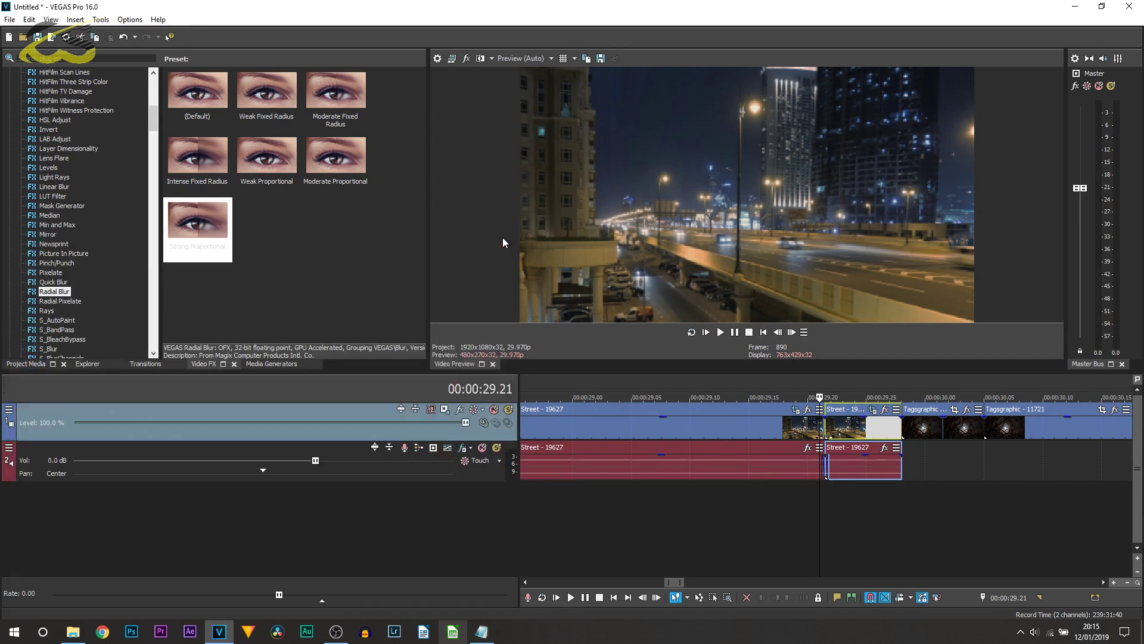
In Pan/Crop for the short Tagsgraphic segment, shrink the starting frame to about -1.3 × -0.7 around its center and restore 1,920 × 1,080 at 00:00:00.07.
{"action": "left_click", "coordinate": [908, 390]}
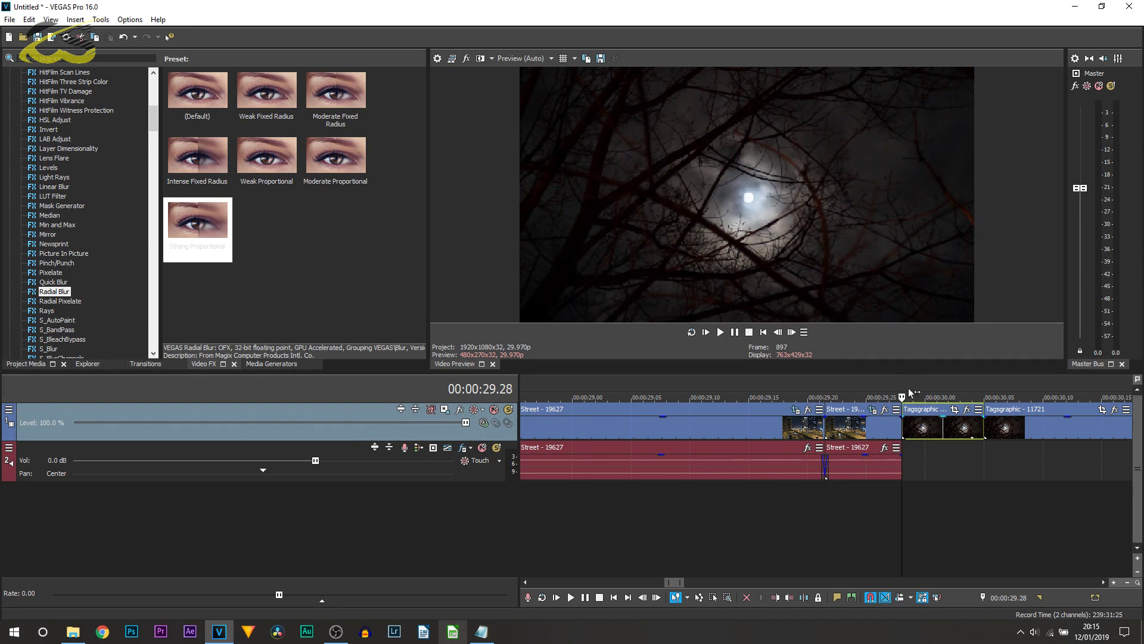
{"action": "left_click", "coordinate": [954, 410]}
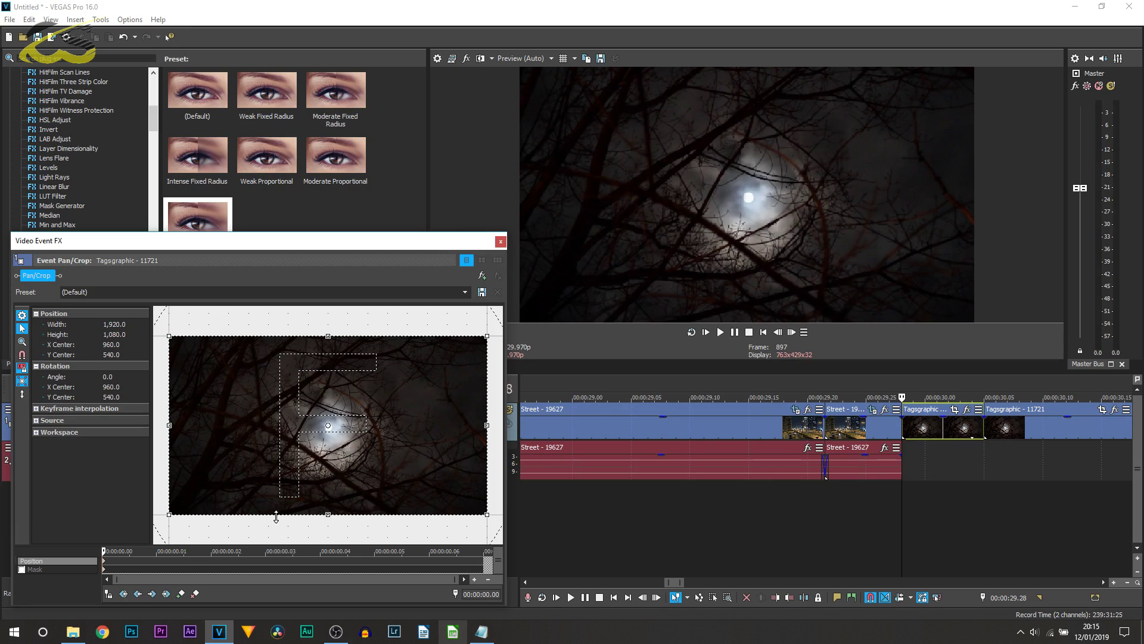
{"action": "left_click_drag", "start_coordinate": [487, 516], "coordinate": [328, 429]}
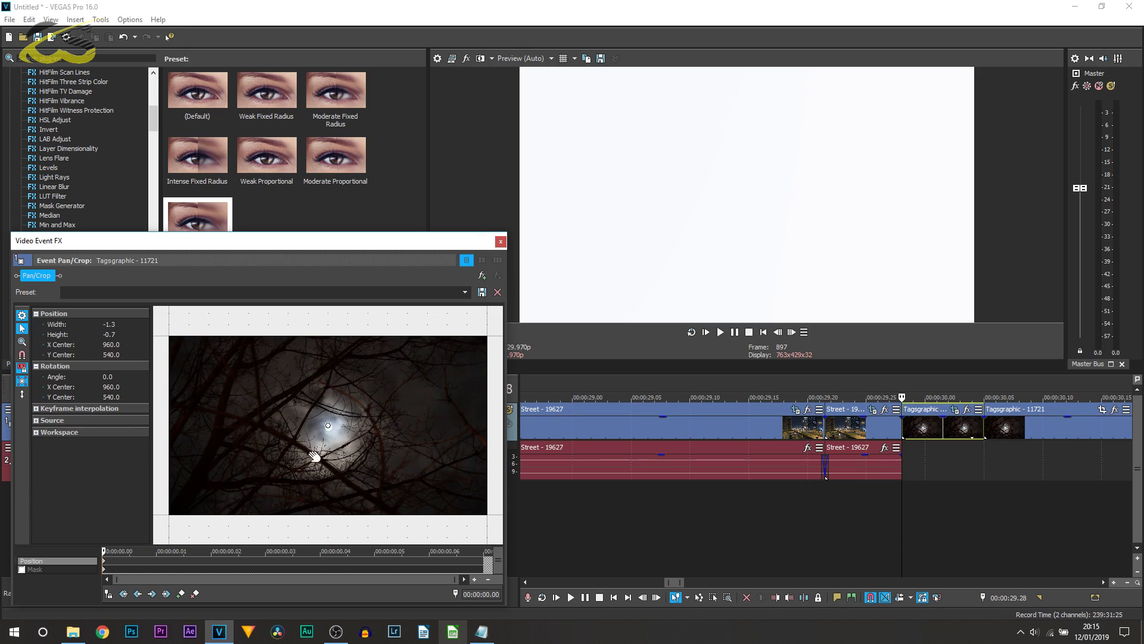
{"action": "left_click_drag", "start_coordinate": [235, 559], "coordinate": [581, 557]}
{"action": "right_click", "coordinate": [366, 409]}
{"action": "left_click", "coordinate": [392, 415]}
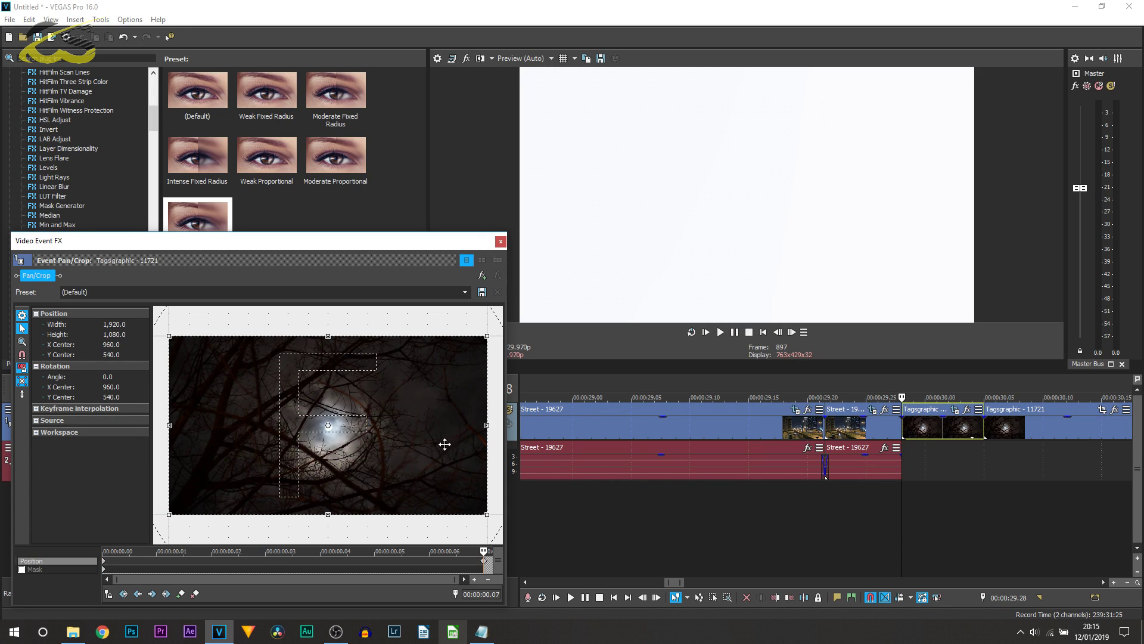
{"action": "left_click", "coordinate": [501, 240]}
Play the unblurred zoom from Street to Tagsgraphic several times to check the movement.
{"action": "left_click", "coordinate": [761, 516]}
{"action": "key", "text": "space"}
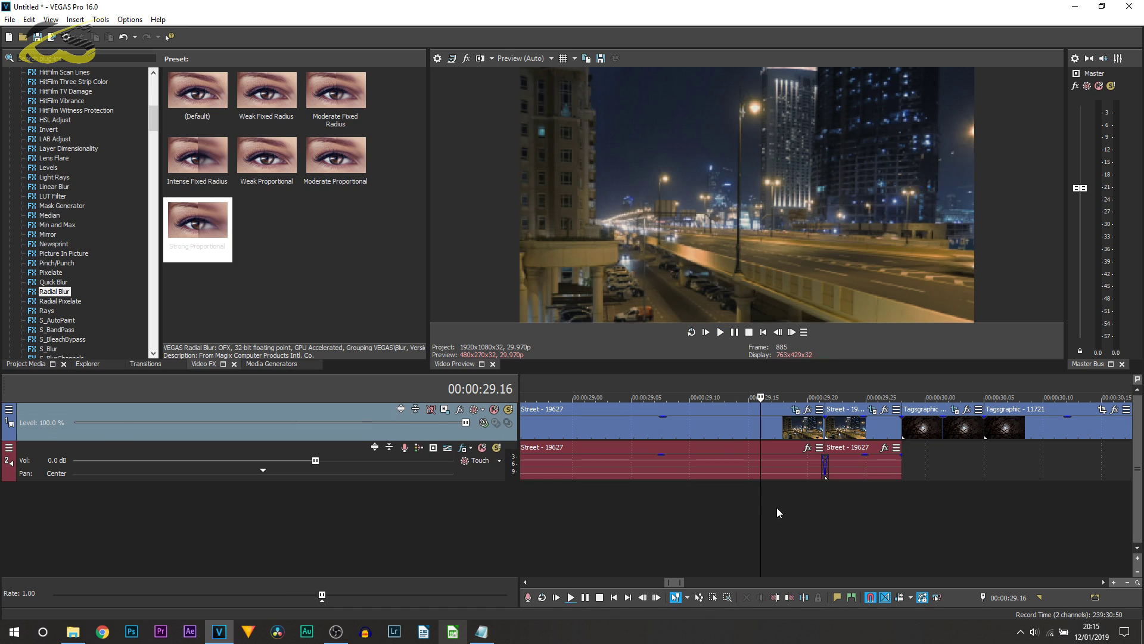
{"action": "left_click", "coordinate": [768, 505]}
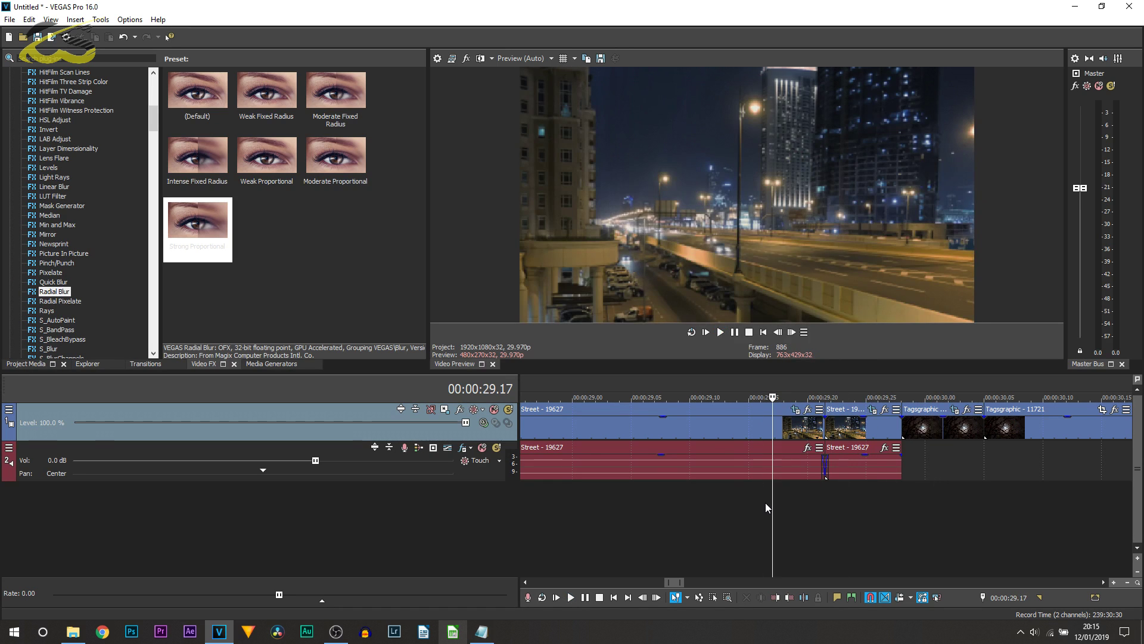
{"action": "left_click", "coordinate": [746, 505]}
{"action": "scroll", "coordinate": [746, 503], "scroll_direction": "down", "scroll_amount": 3}
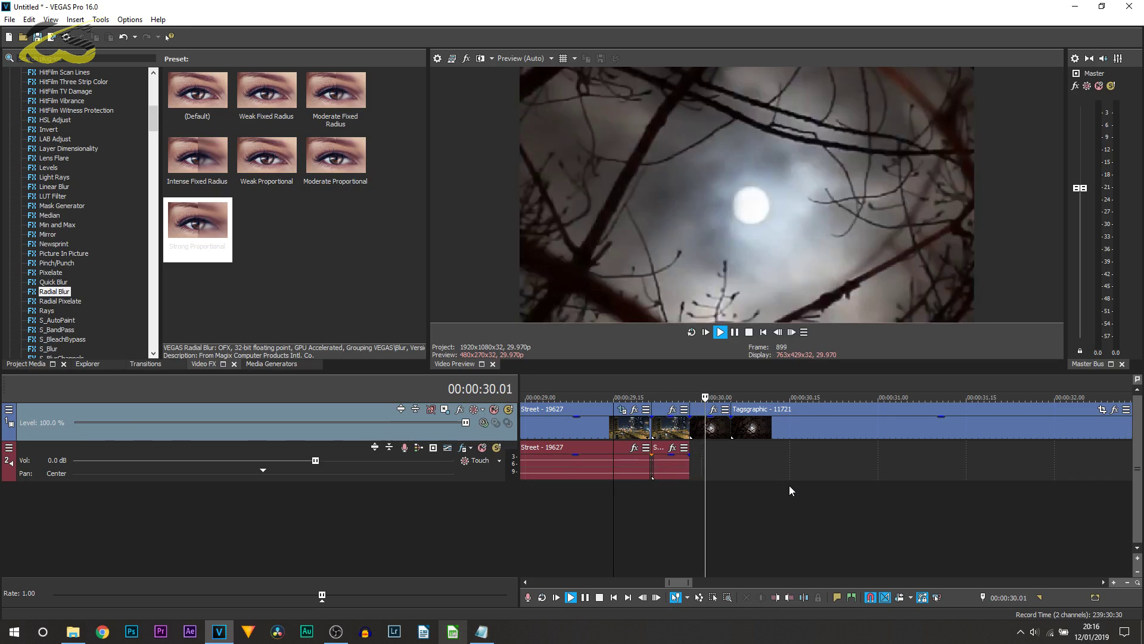
{"action": "key", "text": "space"}
{"action": "key", "text": "space"}
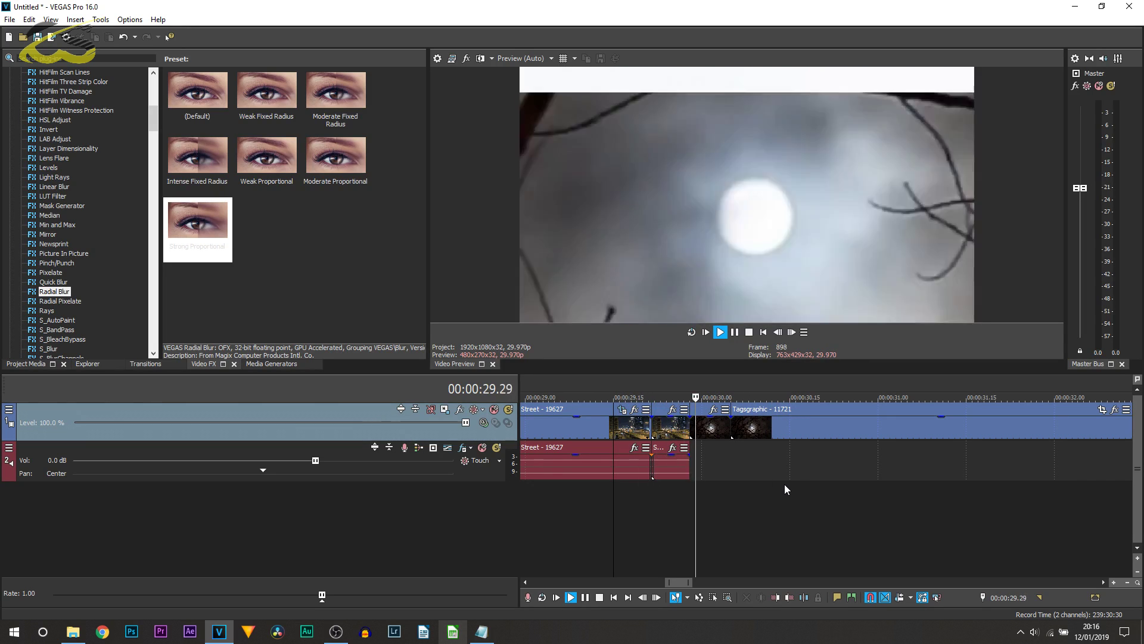
{"action": "key", "text": "space"}
Apply the Strong Proportional Radial Blur to the short Street segment and keyframe its strength from 0.000 at the start to 0.800 at the end.
{"action": "left_click", "coordinate": [652, 481]}
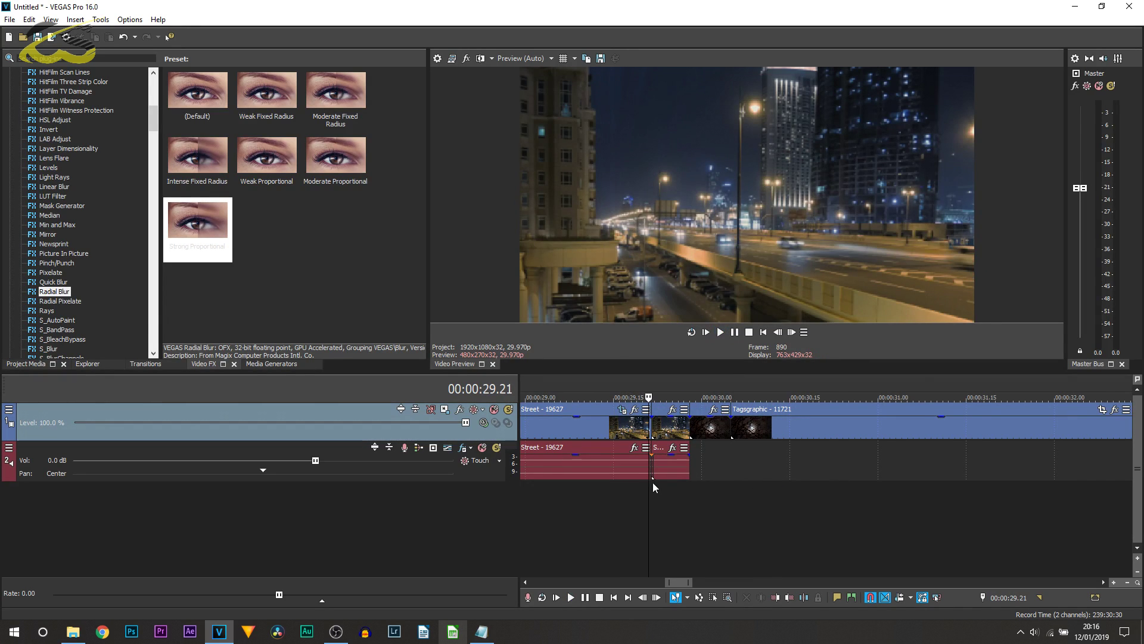
{"action": "scroll", "coordinate": [776, 512], "scroll_direction": "up", "scroll_amount": 2}
{"action": "mouse_move", "coordinate": [203, 227]}
{"action": "left_click_drag", "start_coordinate": [202, 228], "coordinate": [838, 434]}
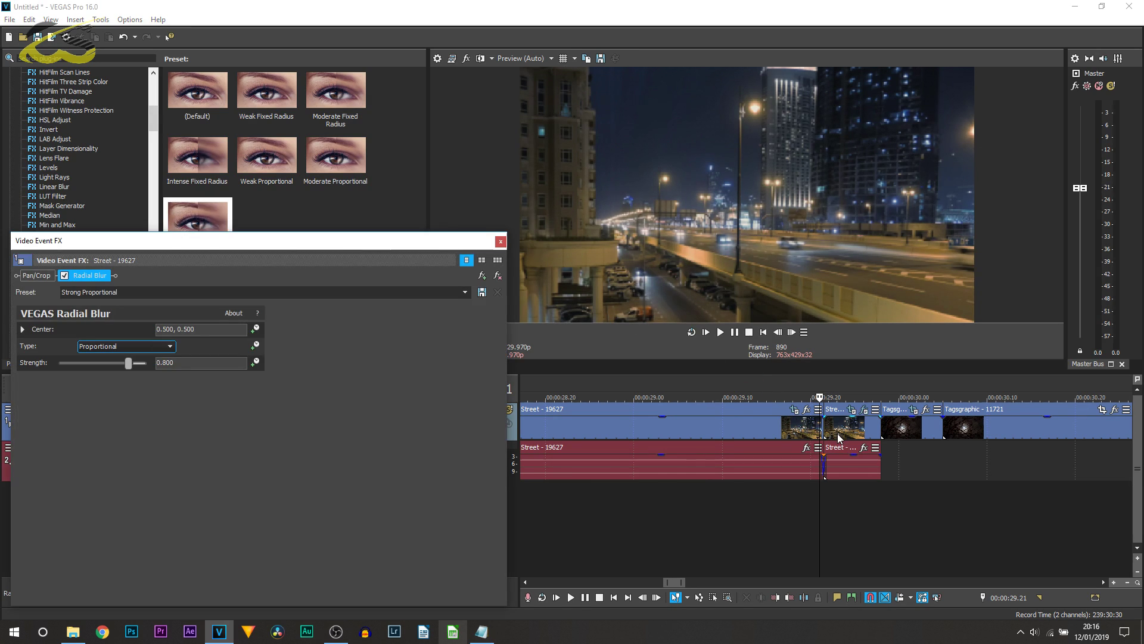
{"action": "left_click", "coordinate": [255, 362]}
{"action": "left_click_drag", "start_coordinate": [112, 516], "coordinate": [491, 516]}
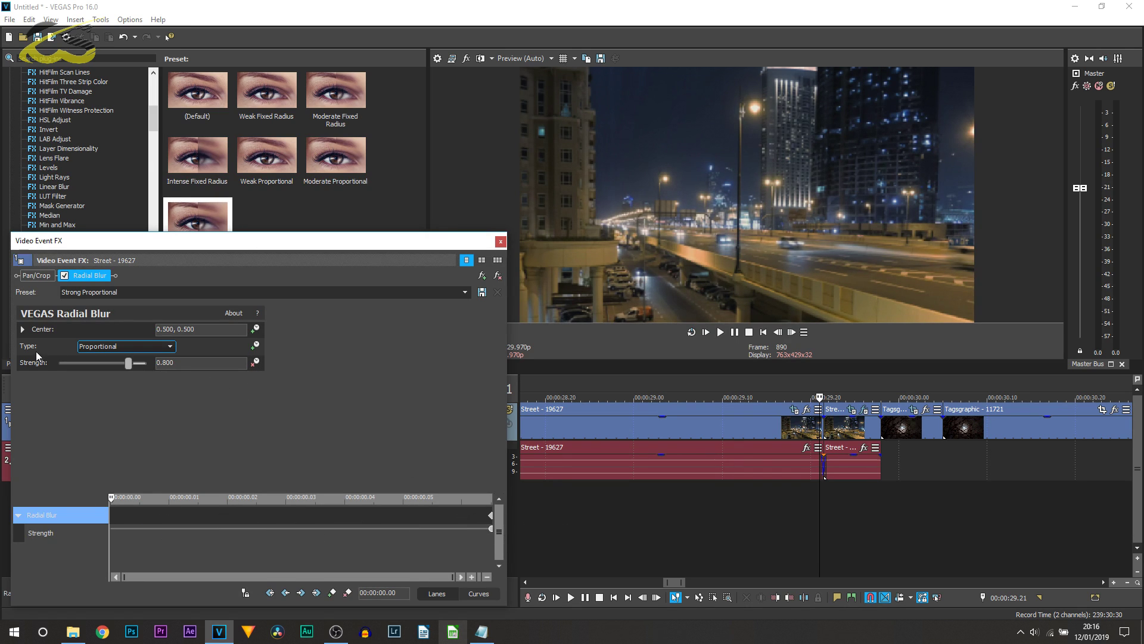
{"action": "left_click_drag", "start_coordinate": [129, 364], "coordinate": [2, 353]}
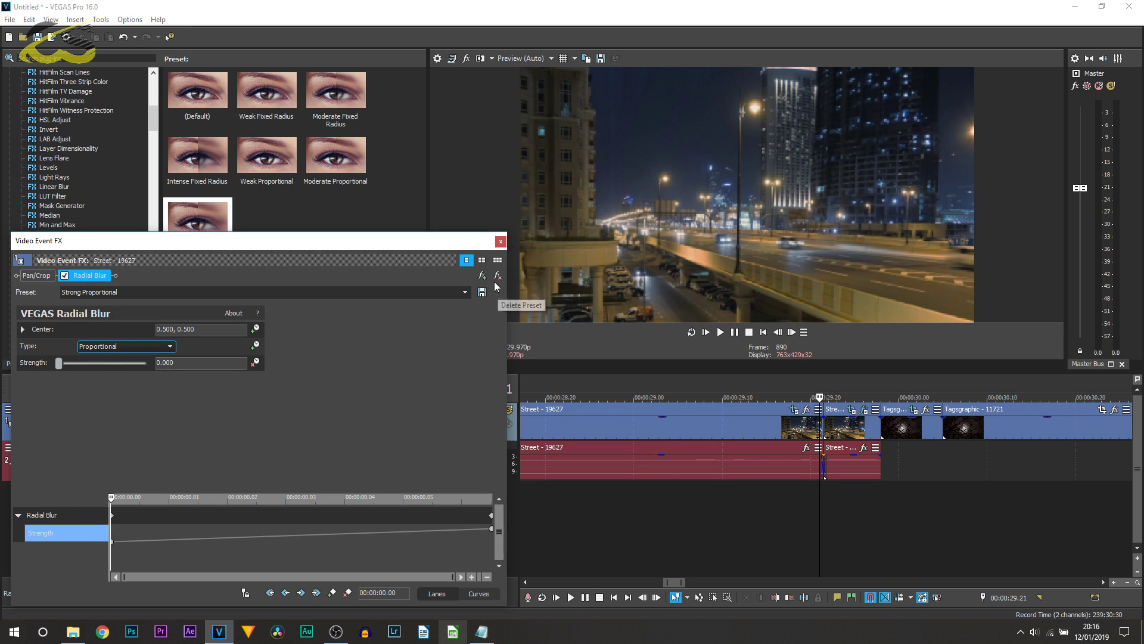
{"action": "left_click", "coordinate": [501, 241]}
Apply the Strong Proportional Radial Blur to the short Tagsgraphic segment and keyframe its strength from 0.800 at the start to 0.000 at 00:00:00.07.
{"action": "left_click_drag", "start_coordinate": [195, 250], "coordinate": [896, 435]}
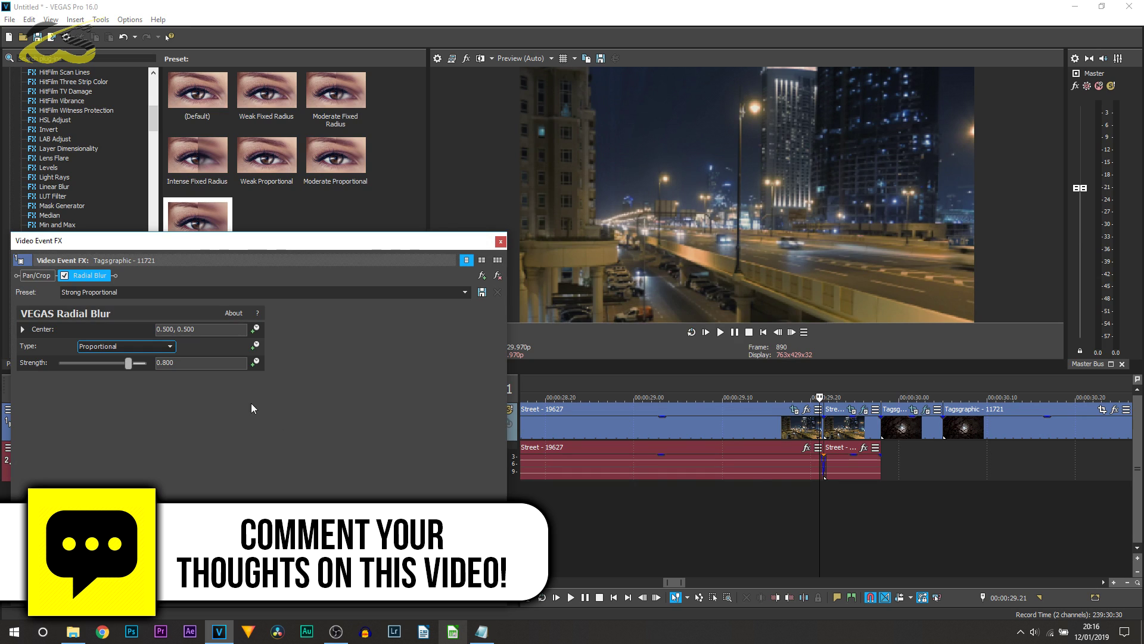
{"action": "left_click", "coordinate": [255, 361]}
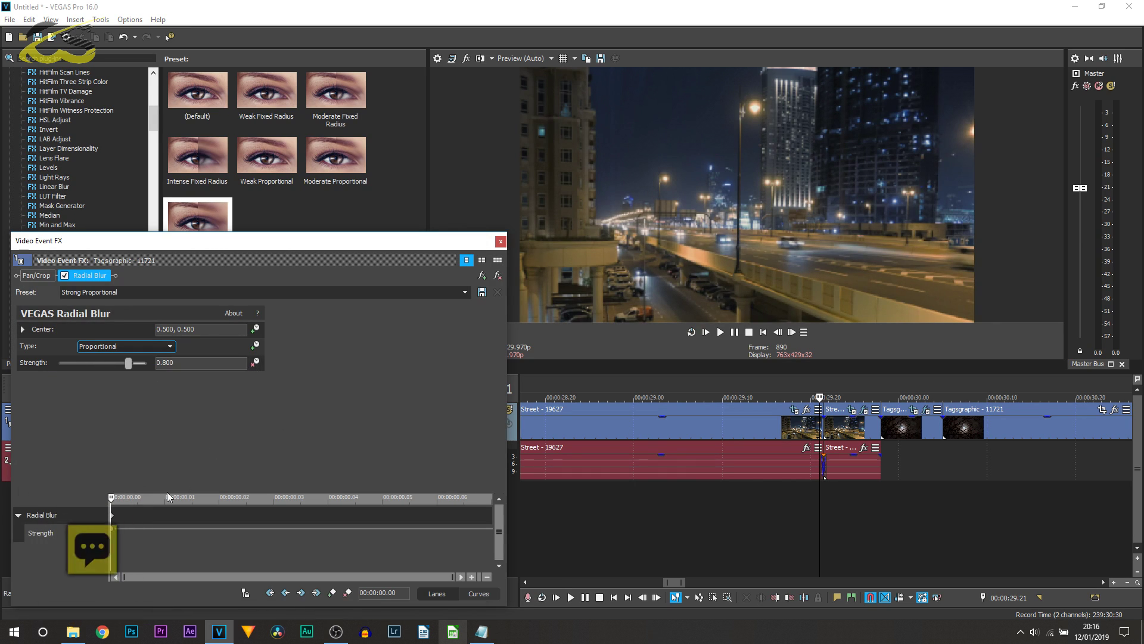
{"action": "left_click_drag", "start_coordinate": [322, 517], "coordinate": [493, 511]}
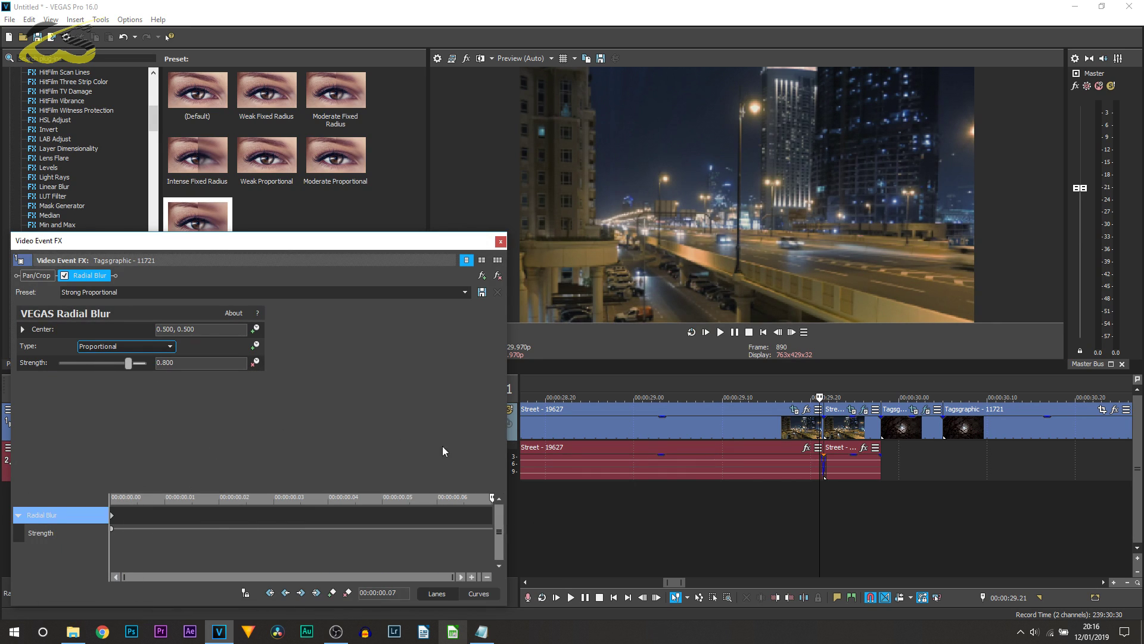
{"action": "left_click_drag", "start_coordinate": [135, 364], "coordinate": [59, 364]}
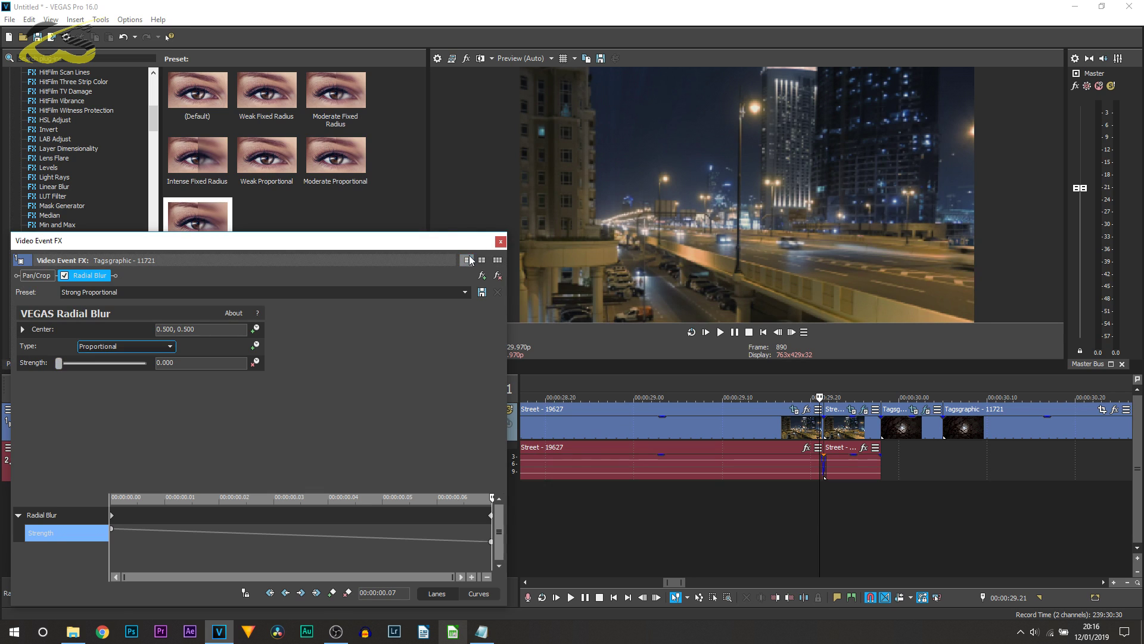
{"action": "left_click", "coordinate": [501, 242]}
Play the blurred Street-to-Tagsgraphic transition from shortly before the cut.
{"action": "left_click", "coordinate": [784, 529]}
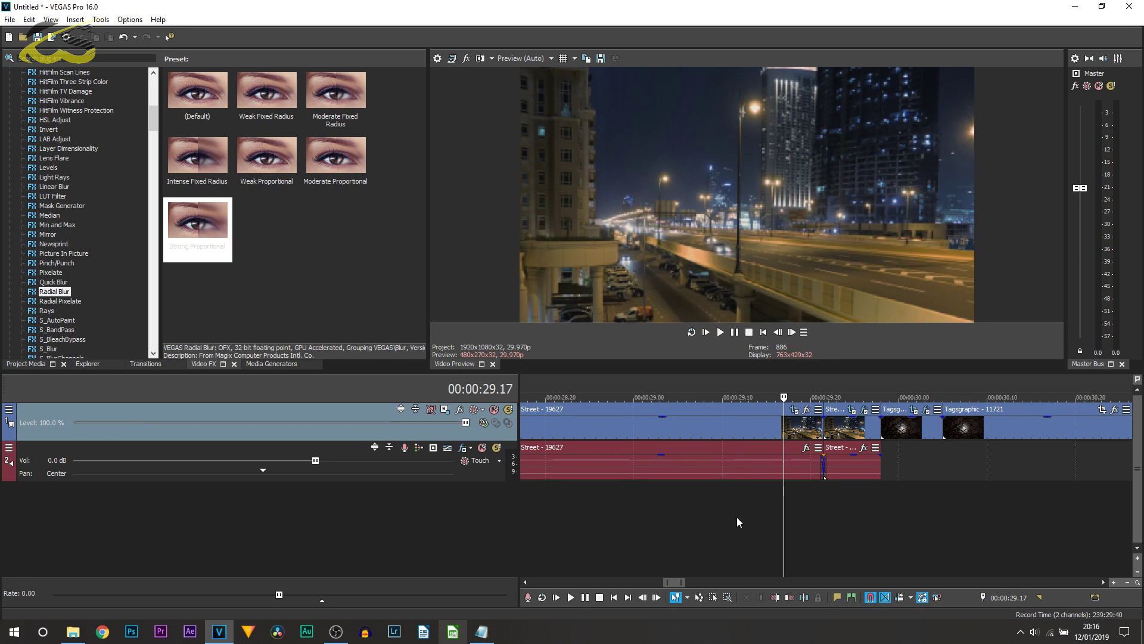
{"action": "scroll", "coordinate": [745, 516], "scroll_direction": "down", "scroll_amount": 3}
{"action": "key", "text": "space"}
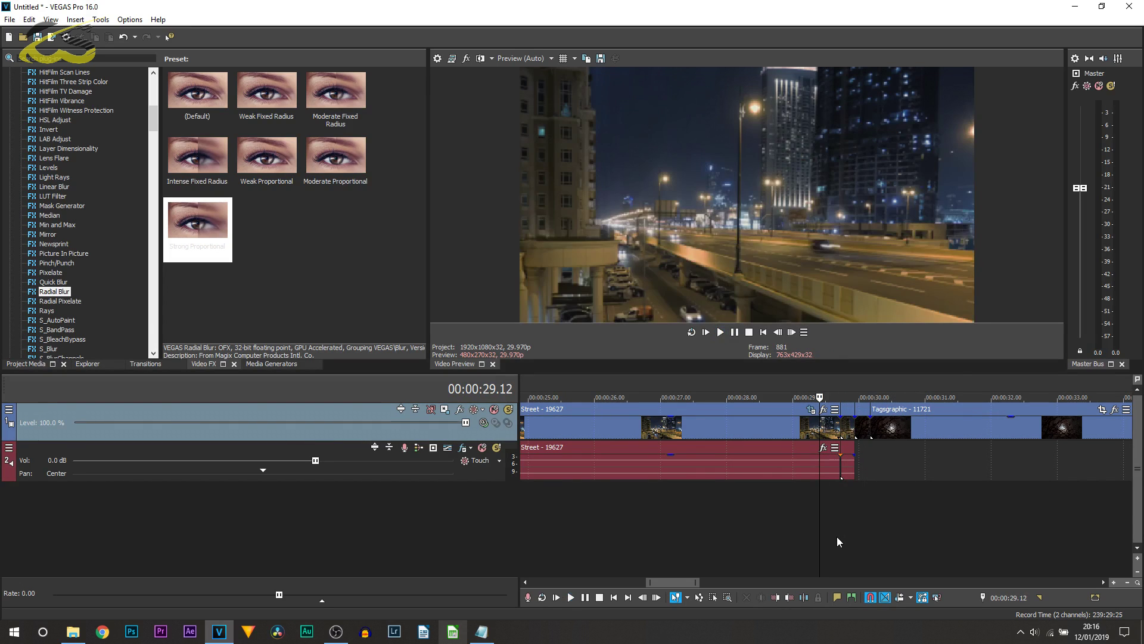
{"action": "key", "text": "space"}
Play back the finished Clouds-to-Saigon and Street-to-Tagsgraphic transitions for a final comparison.
{"action": "scroll", "coordinate": [833, 545], "scroll_direction": "down", "scroll_amount": 5}
{"action": "left_click", "coordinate": [556, 496]}
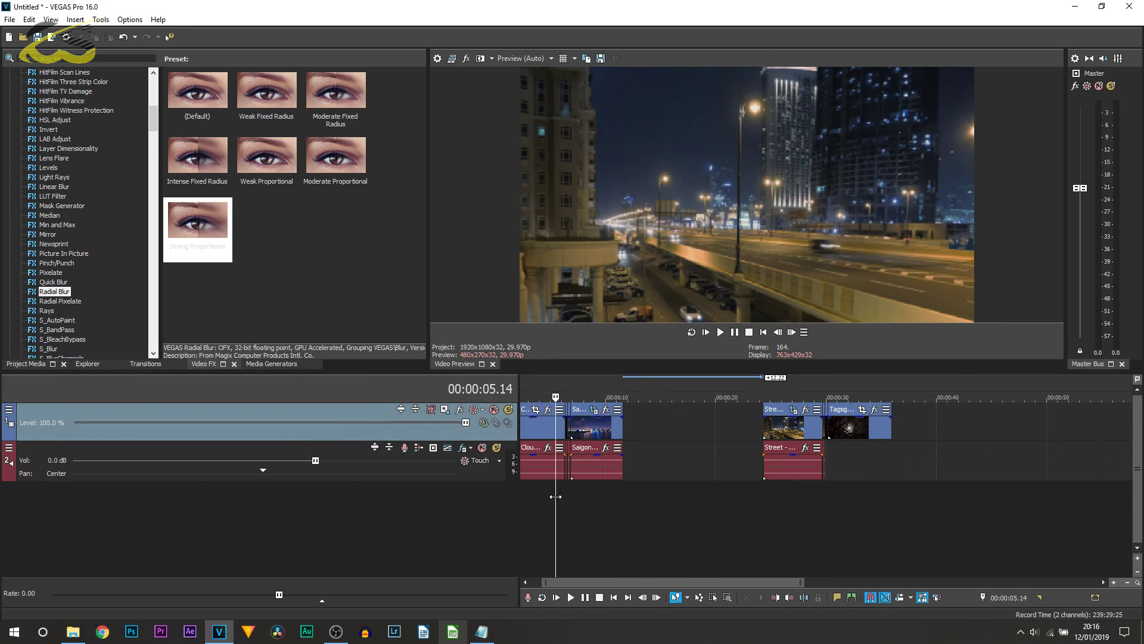
{"action": "key", "text": "space"}
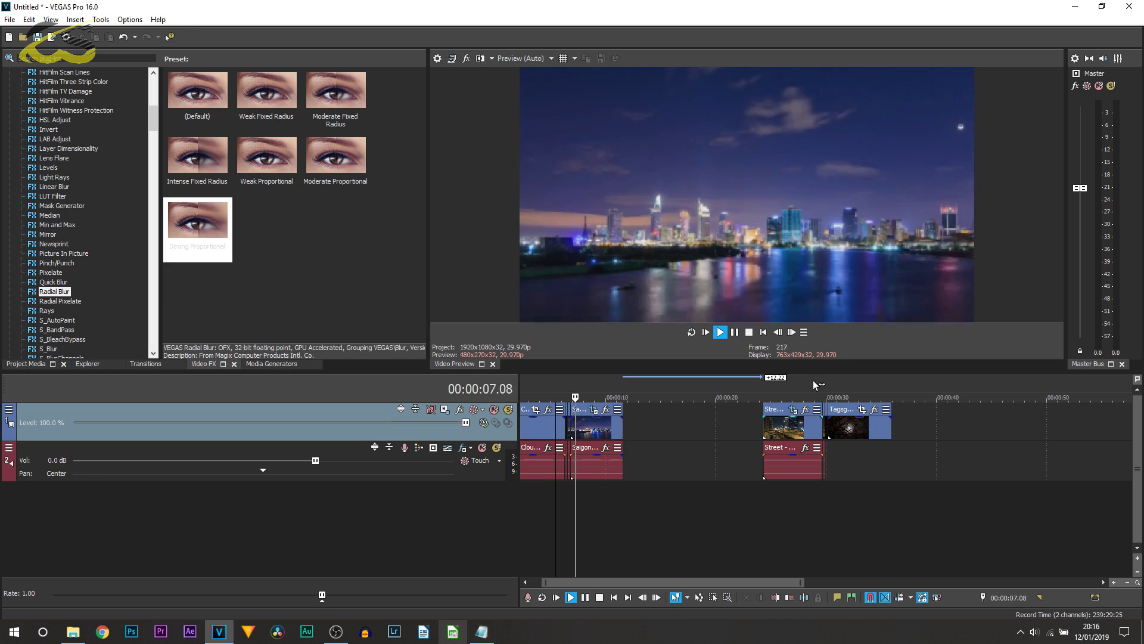
{"action": "left_click", "coordinate": [821, 395]}
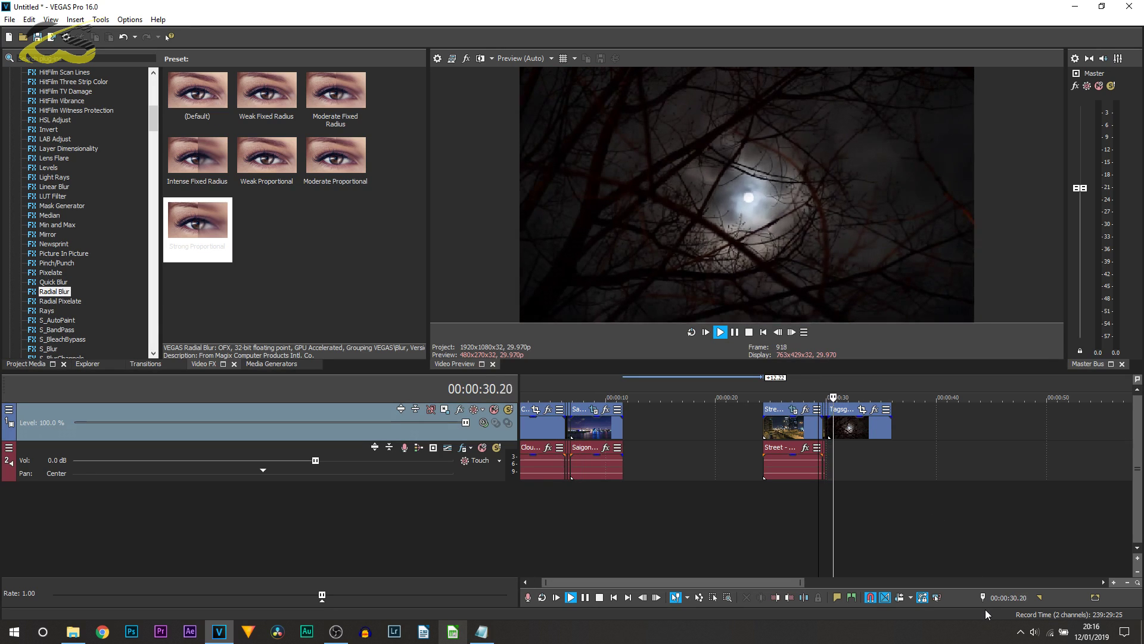